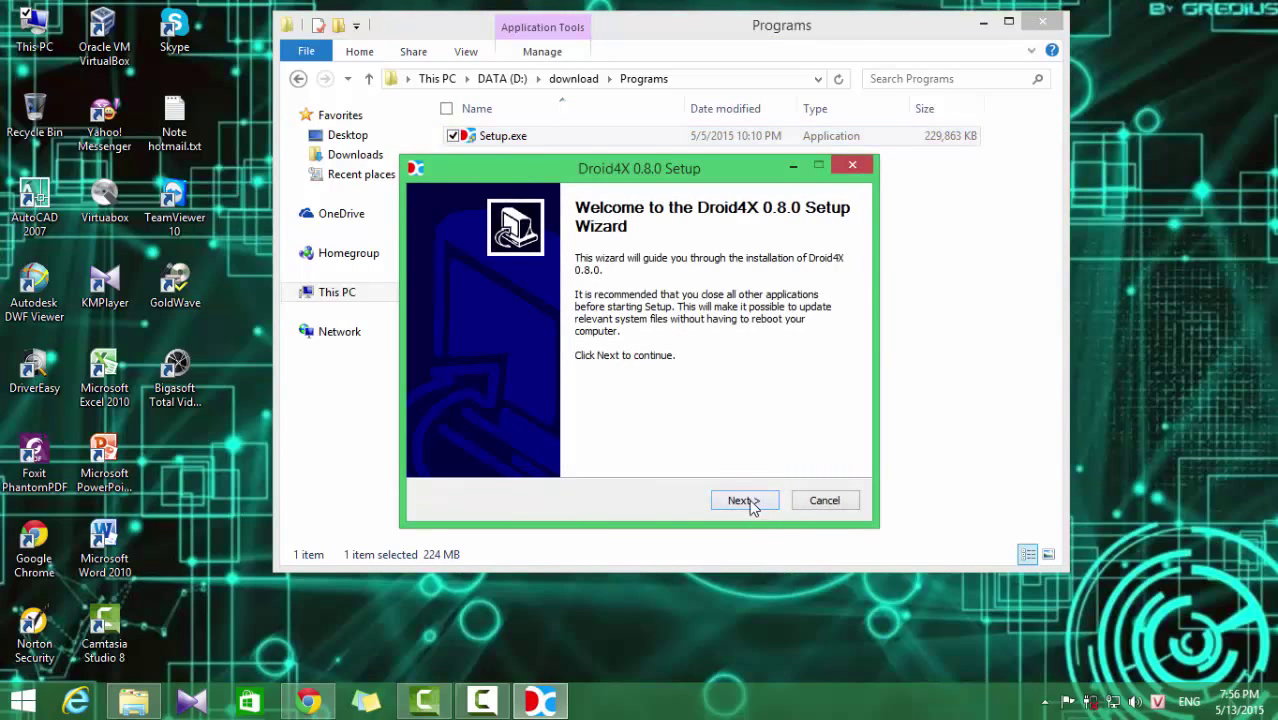
Step: Accept the Droid4X 0.8.0 license terms and install to the default location
click(750, 503)
click(486, 460)
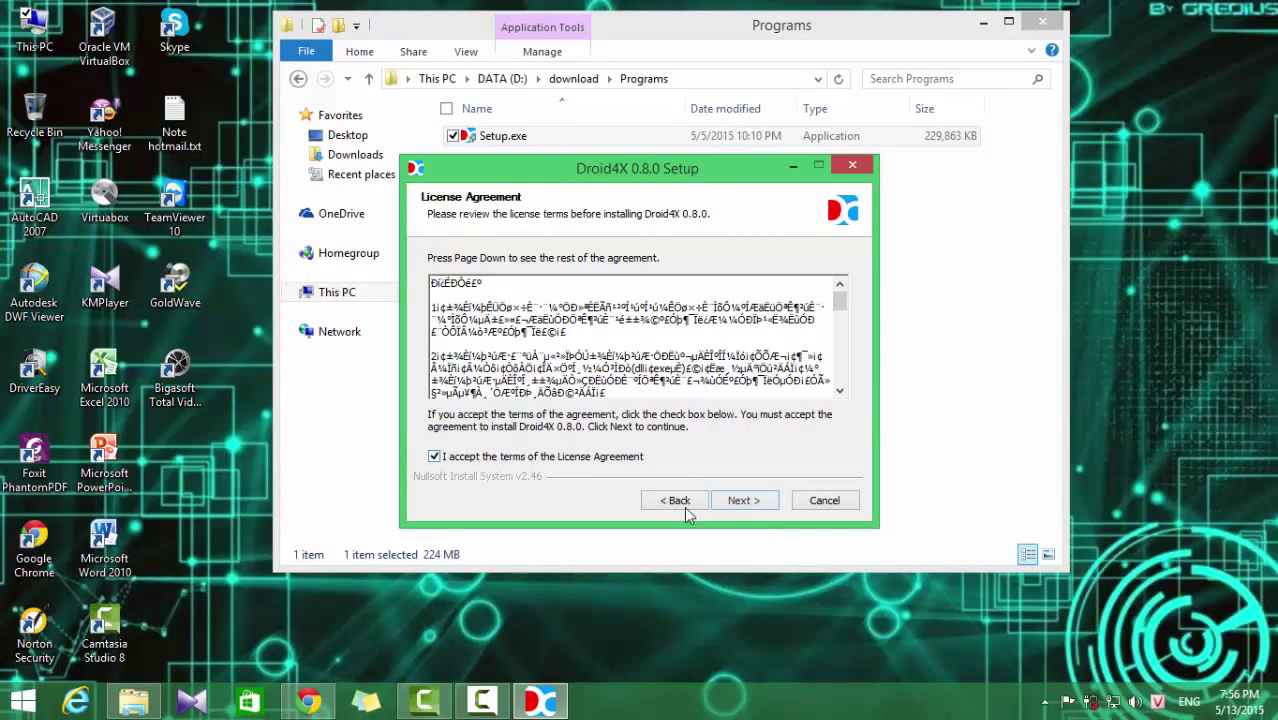
click(745, 502)
click(746, 501)
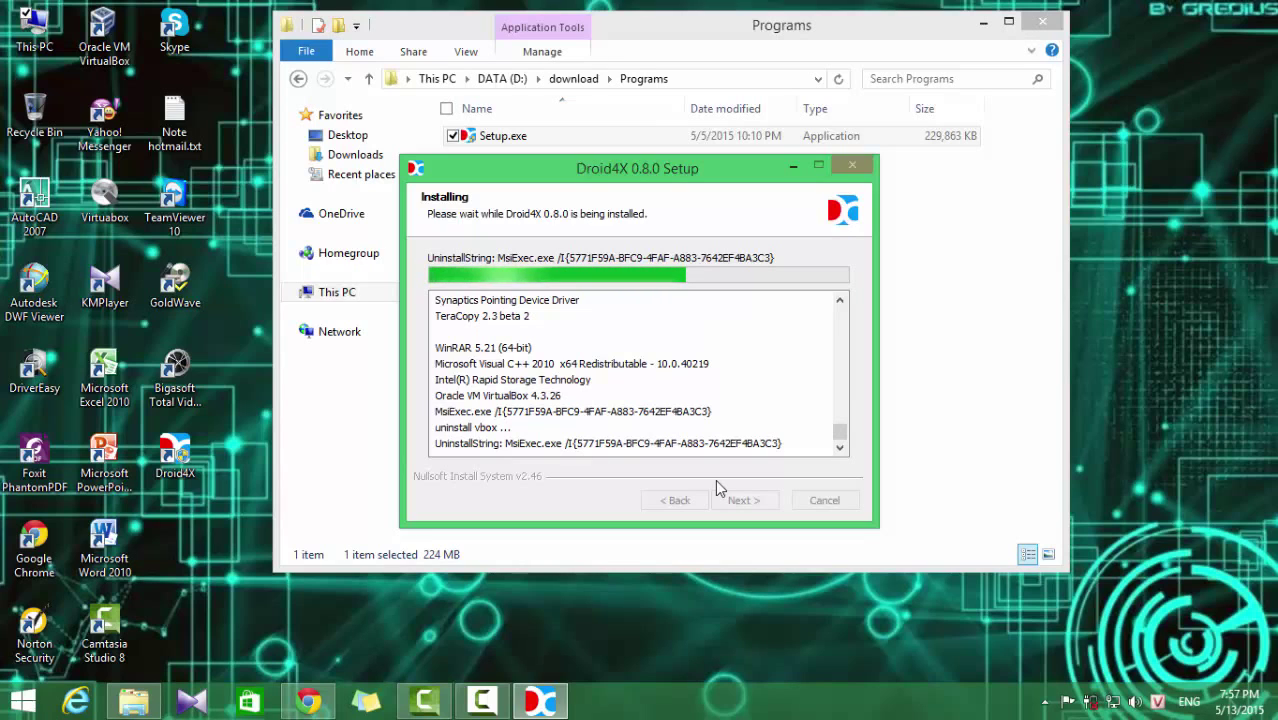
Step: Refresh the desktop repeatedly while Droid4X installs, then return focus to Droid4X Setup
right_click(1151, 128)
click(1137, 197)
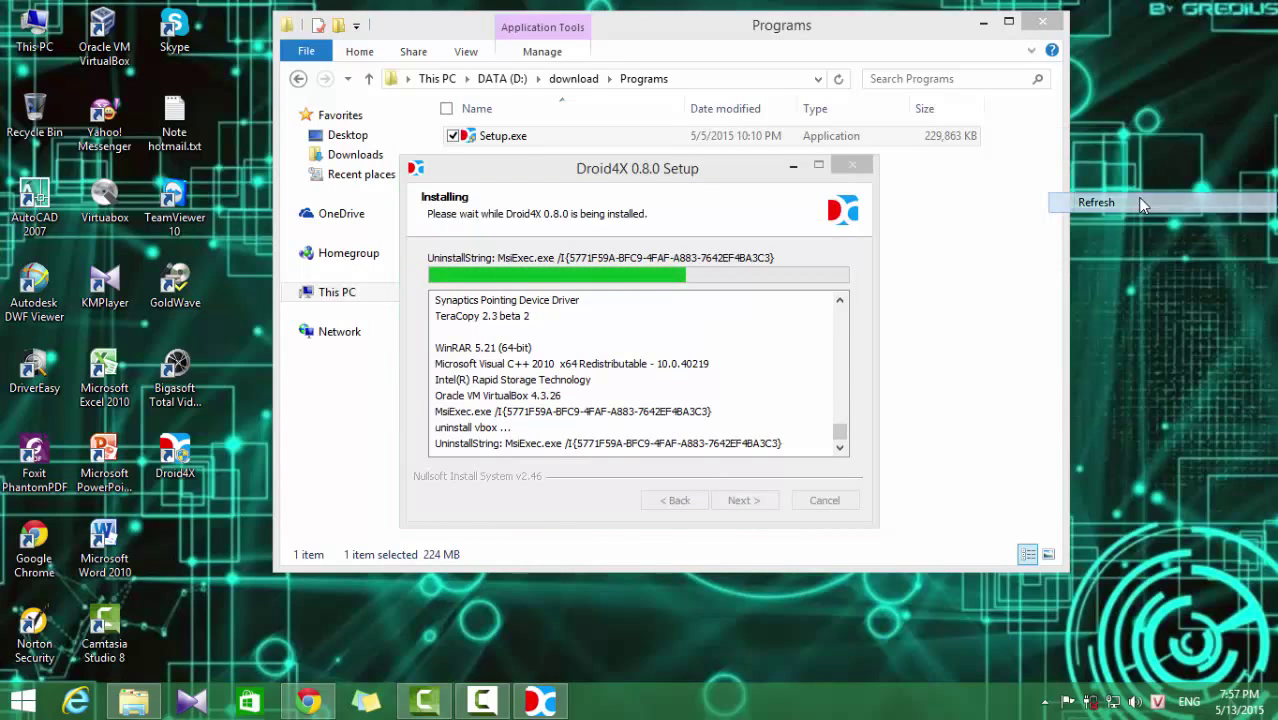
right_click(1097, 88)
click(1107, 168)
right_click(1106, 168)
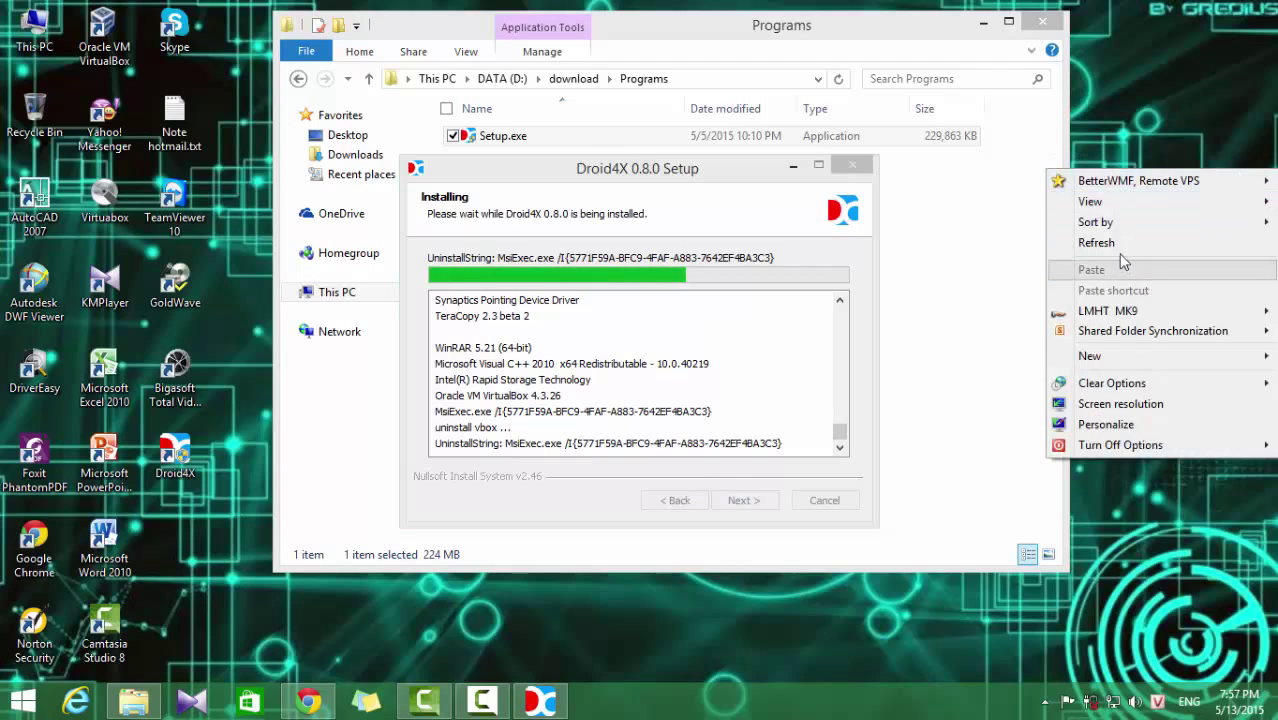
click(1118, 248)
right_click(1122, 206)
click(1124, 278)
right_click(1124, 210)
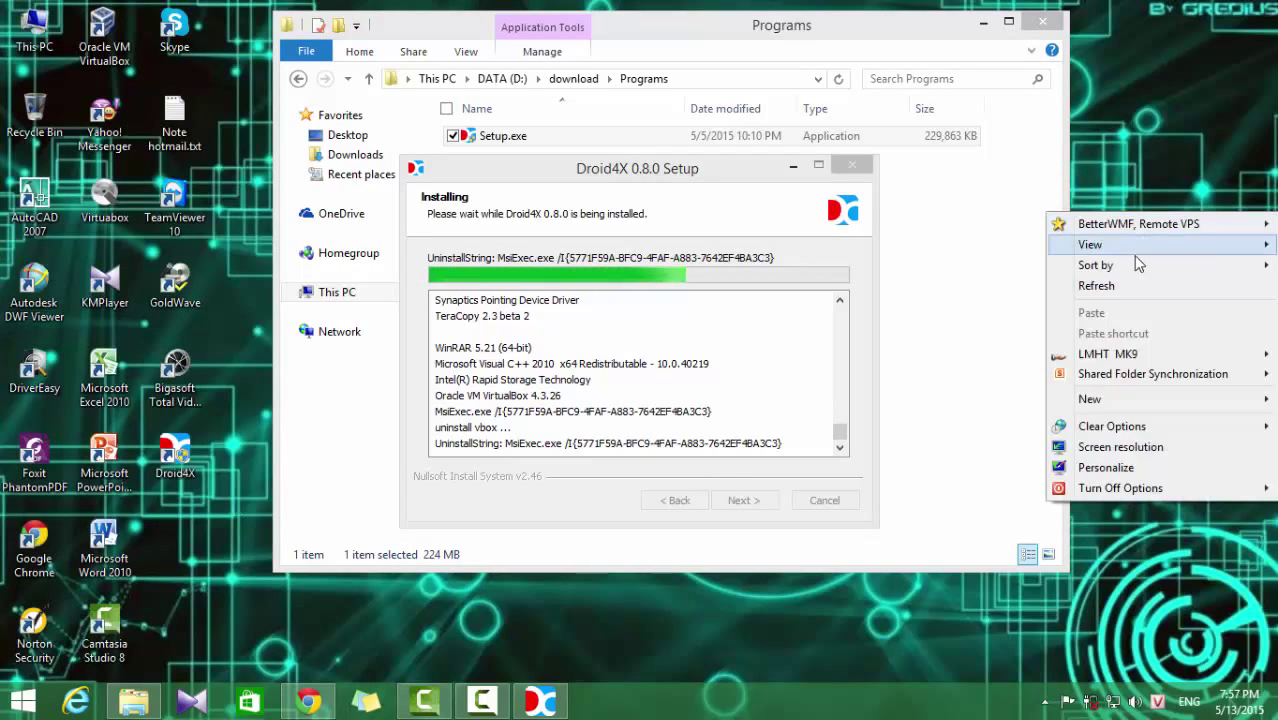
click(1128, 281)
right_click(1144, 202)
click(1137, 273)
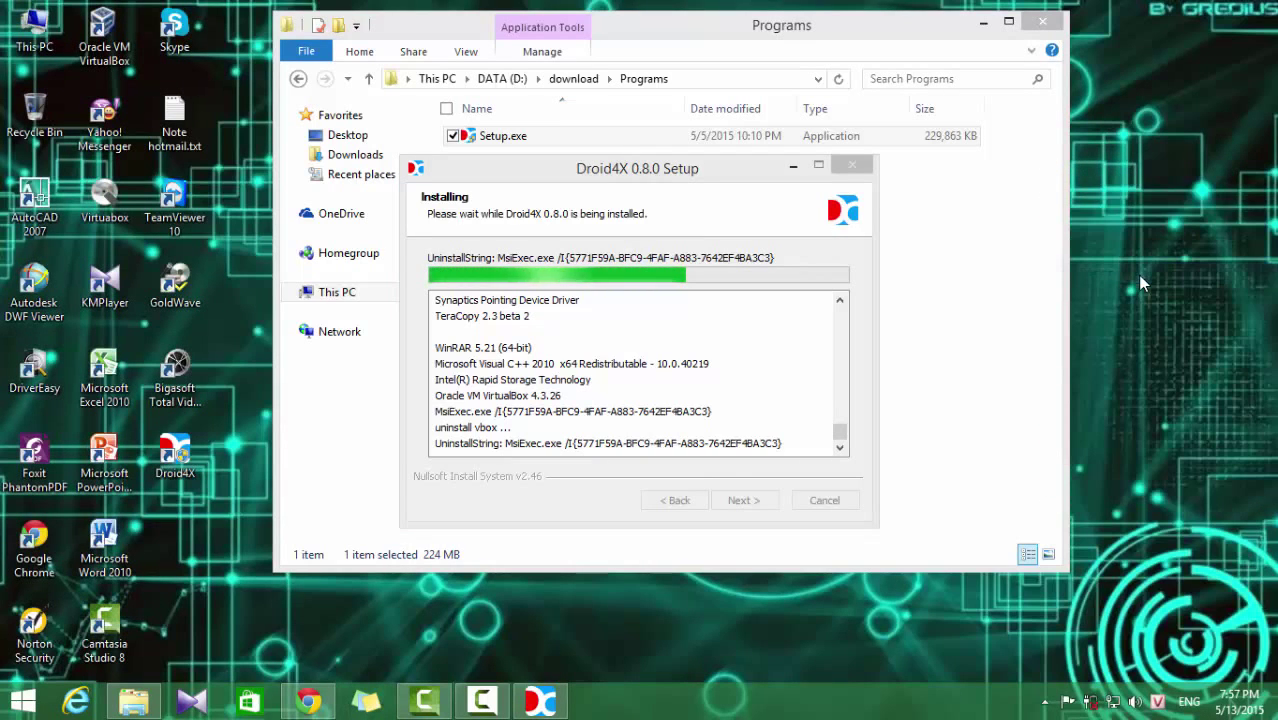
click(660, 197)
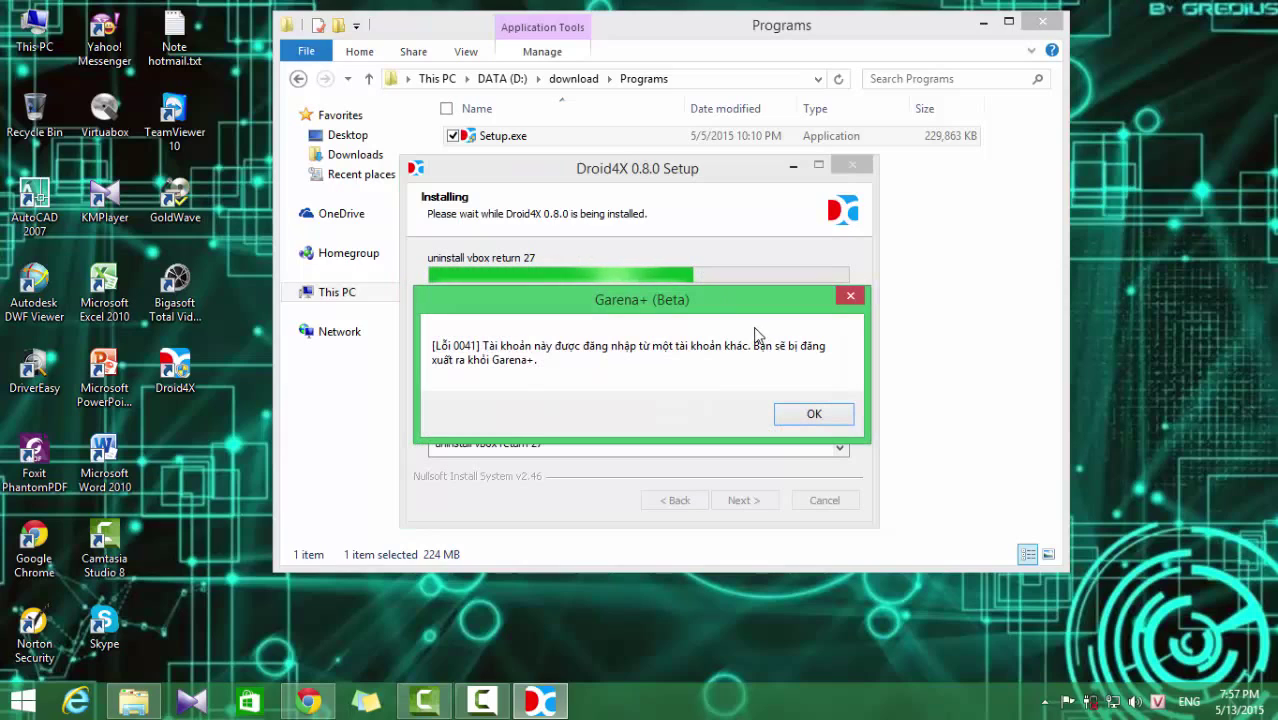
Step: Dismiss the Garena+ account warning and bring Droid4X Setup back to the front
click(849, 298)
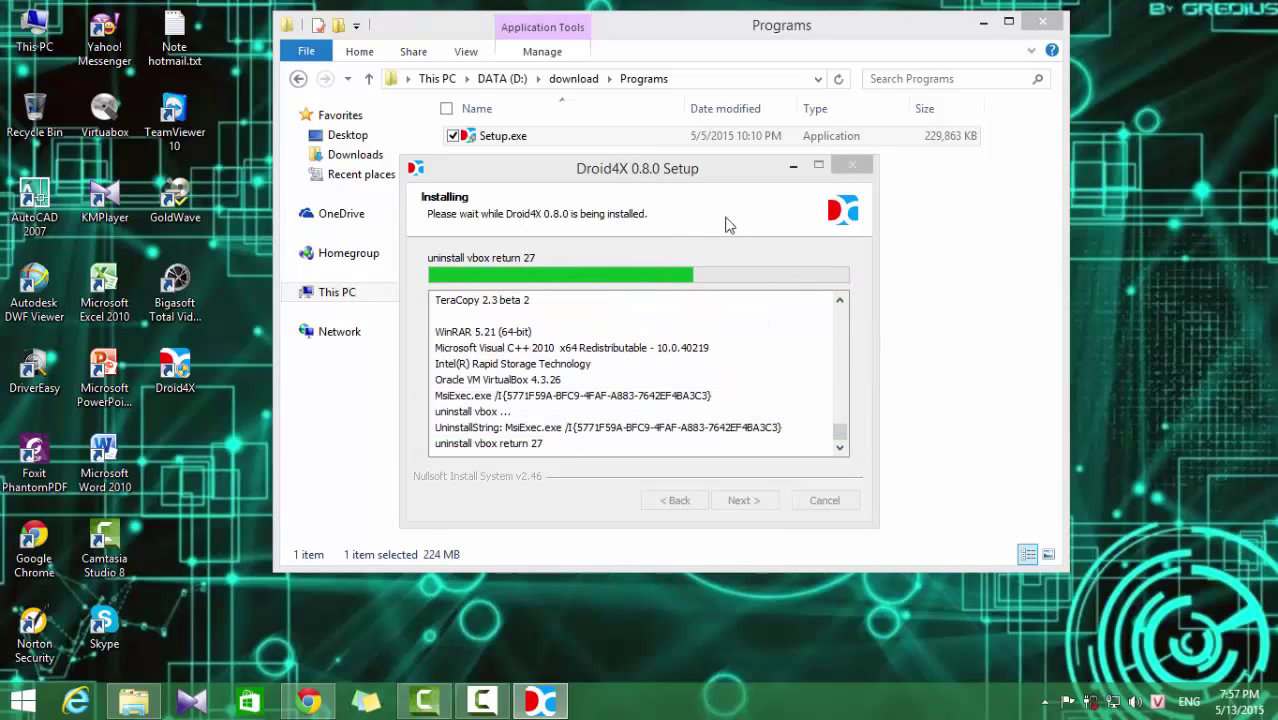
click(705, 186)
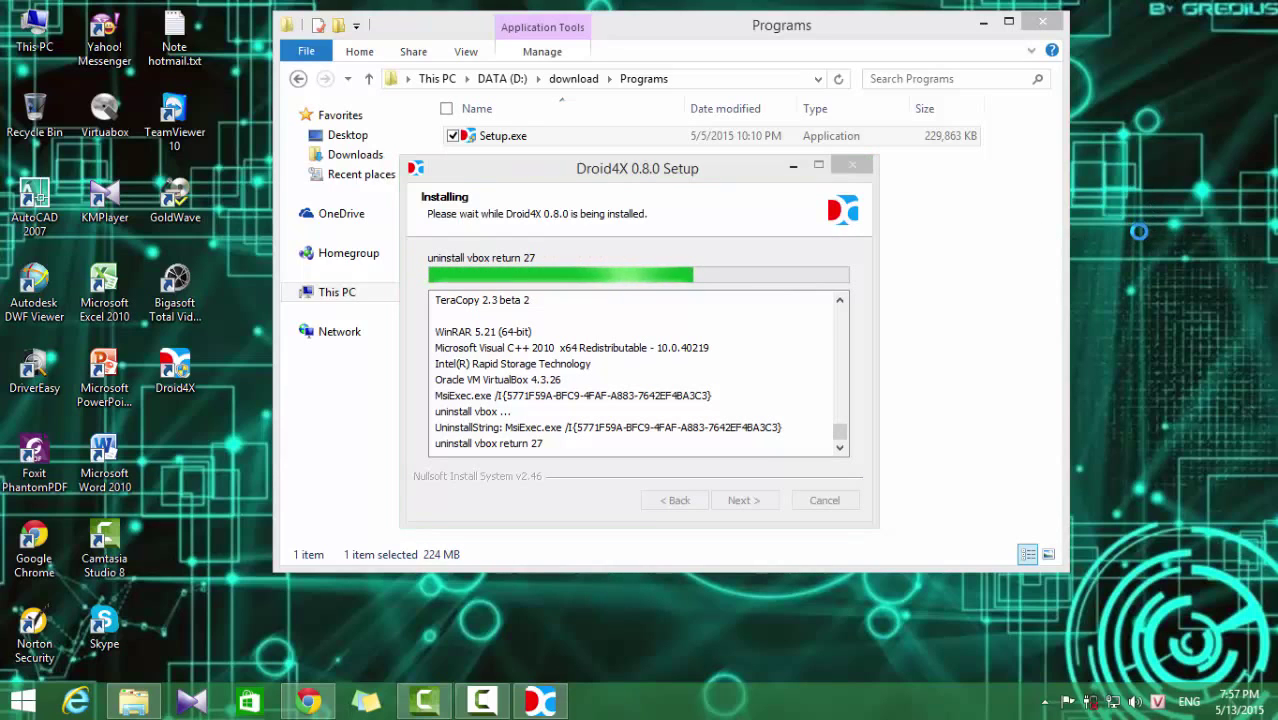
Step: Refresh the desktop repeatedly until the installer reaches its Completing page
right_click(1130, 190)
click(1114, 260)
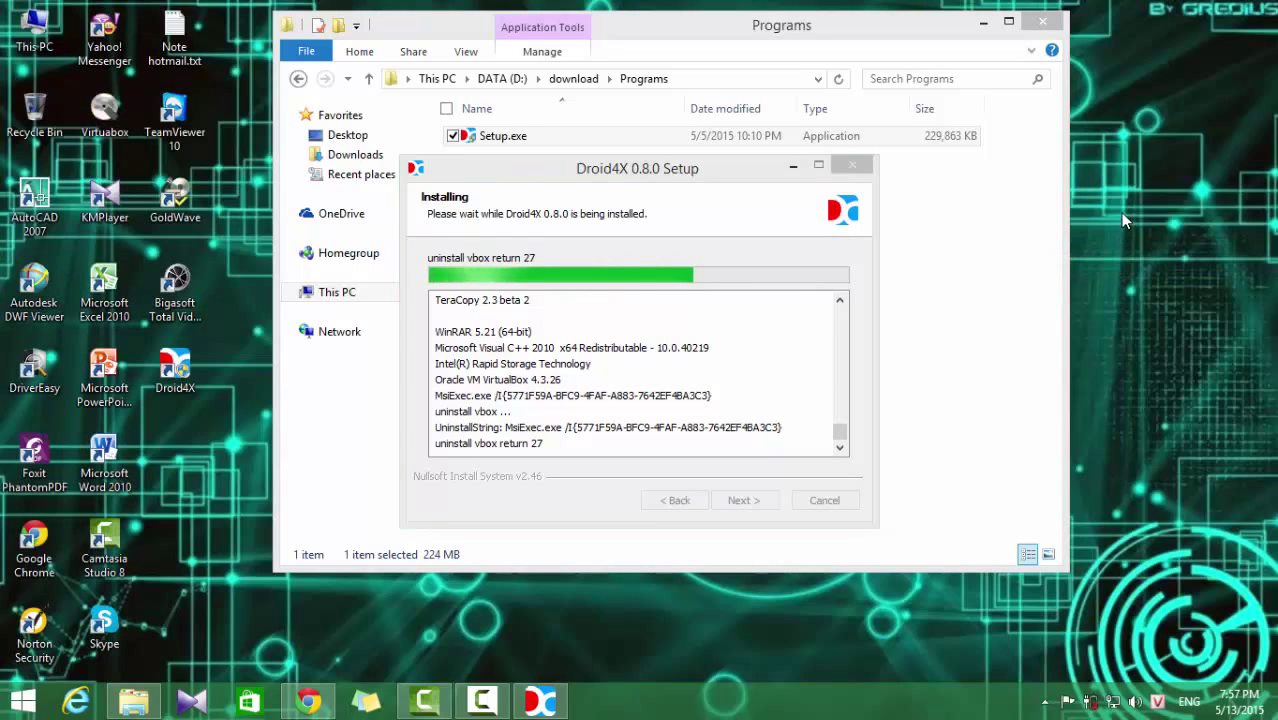
right_click(1120, 212)
click(1113, 294)
right_click(1120, 204)
click(1124, 277)
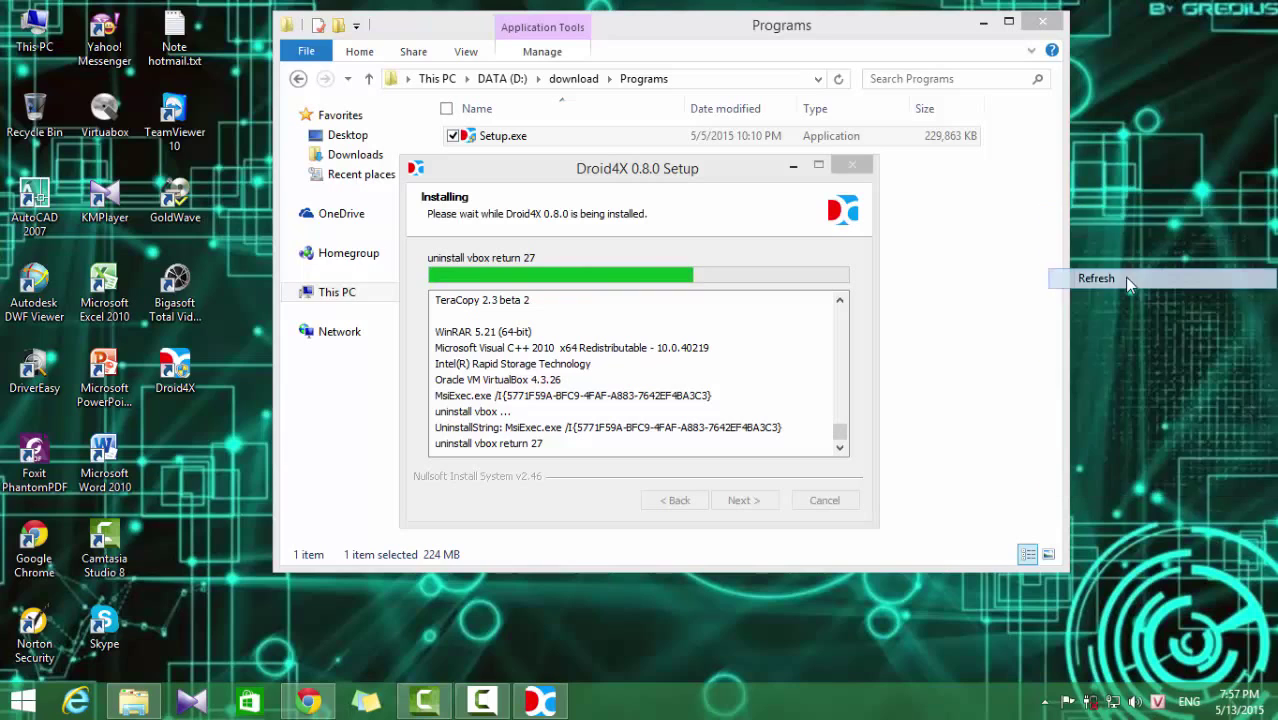
right_click(1128, 237)
click(1121, 310)
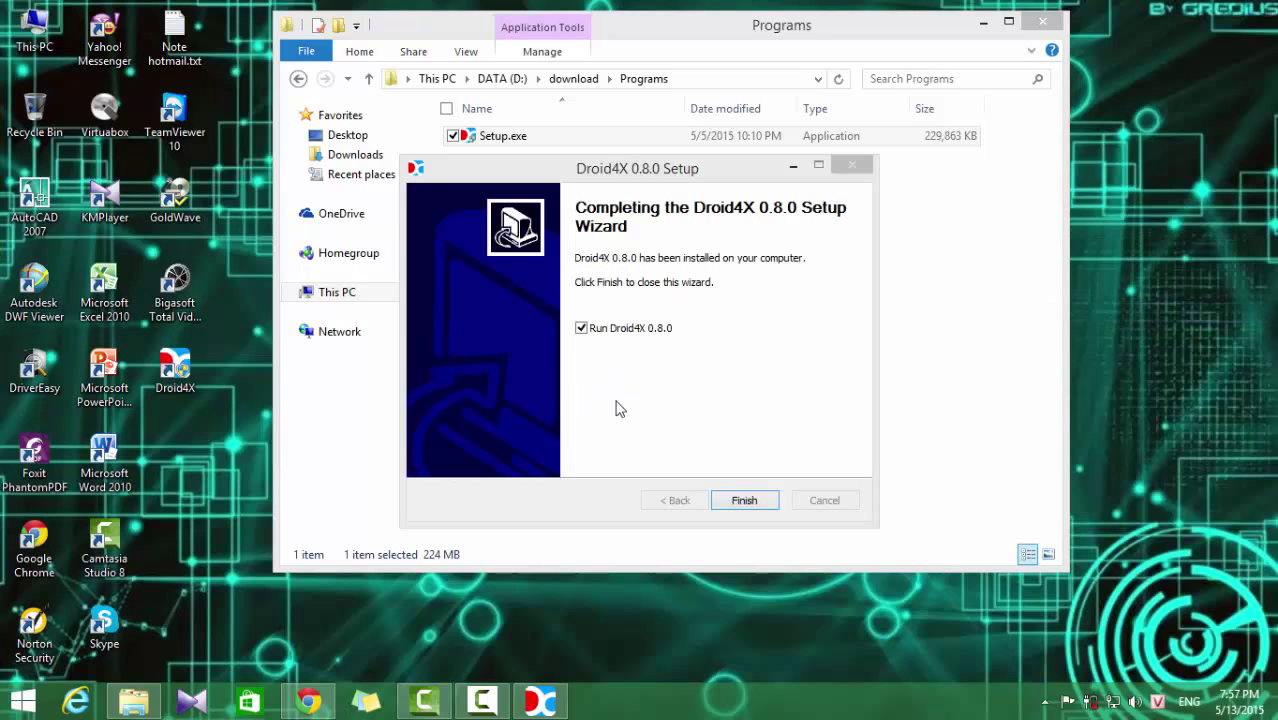
Step: Finish Setup to launch Droid4X, refreshing the desktop until the 0.8.1 update notes appear
click(744, 500)
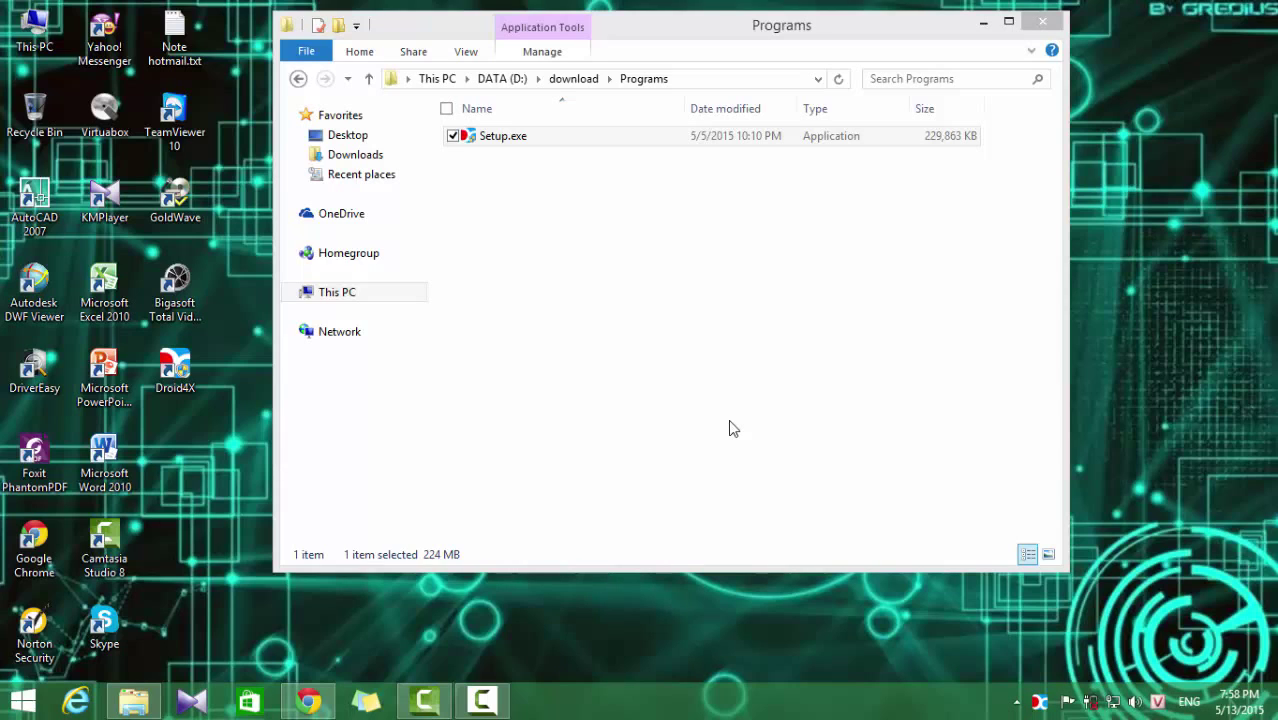
right_click(1128, 206)
click(1127, 276)
right_click(1148, 182)
click(1160, 253)
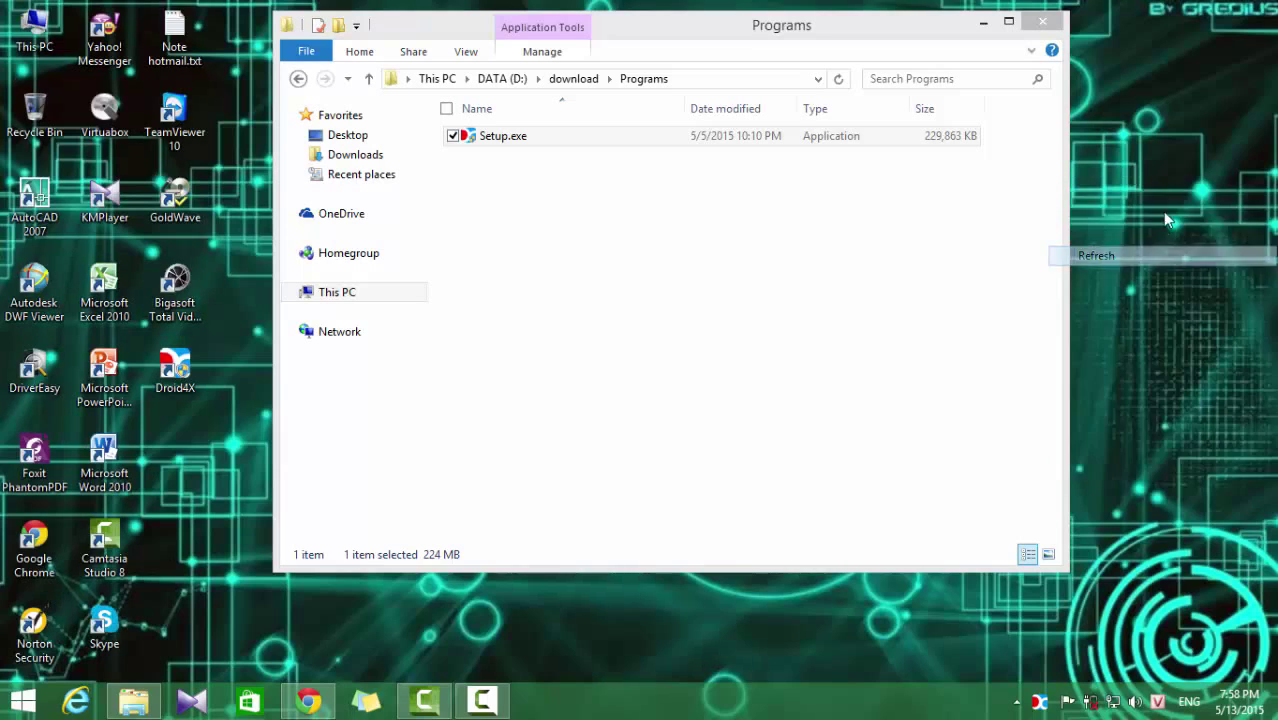
right_click(1162, 211)
click(1136, 278)
right_click(1138, 236)
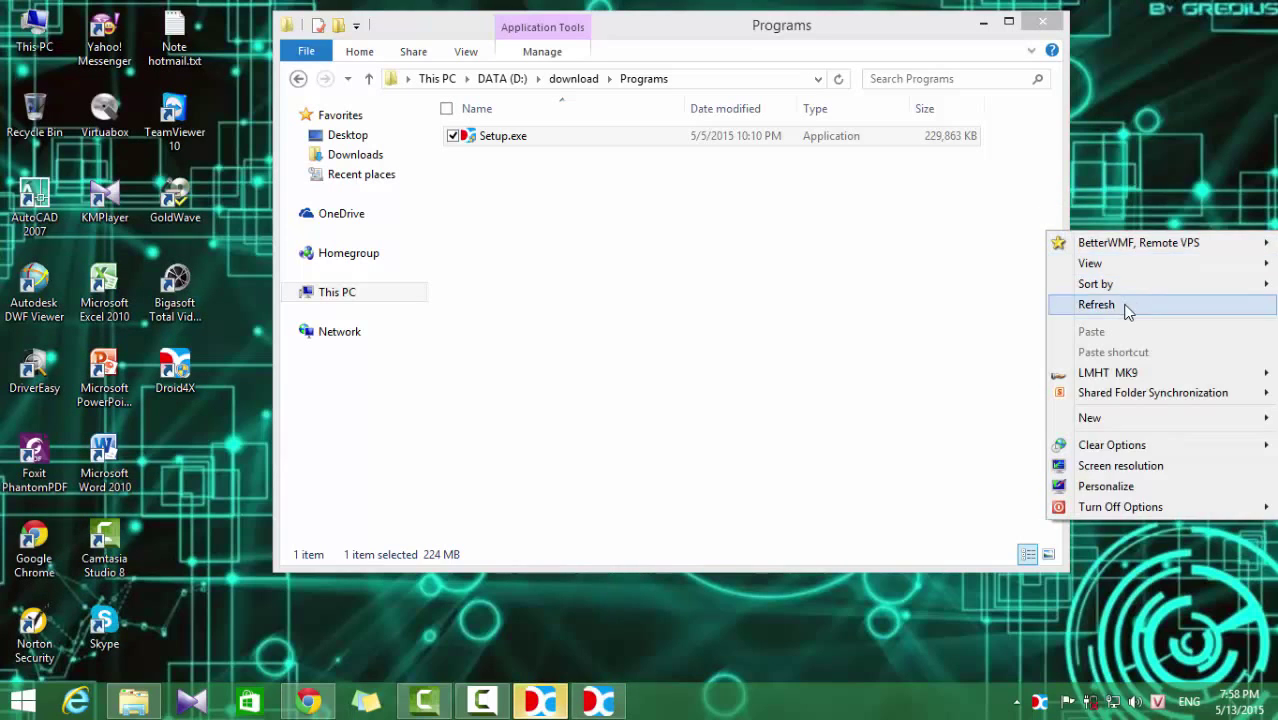
click(1128, 305)
click(596, 704)
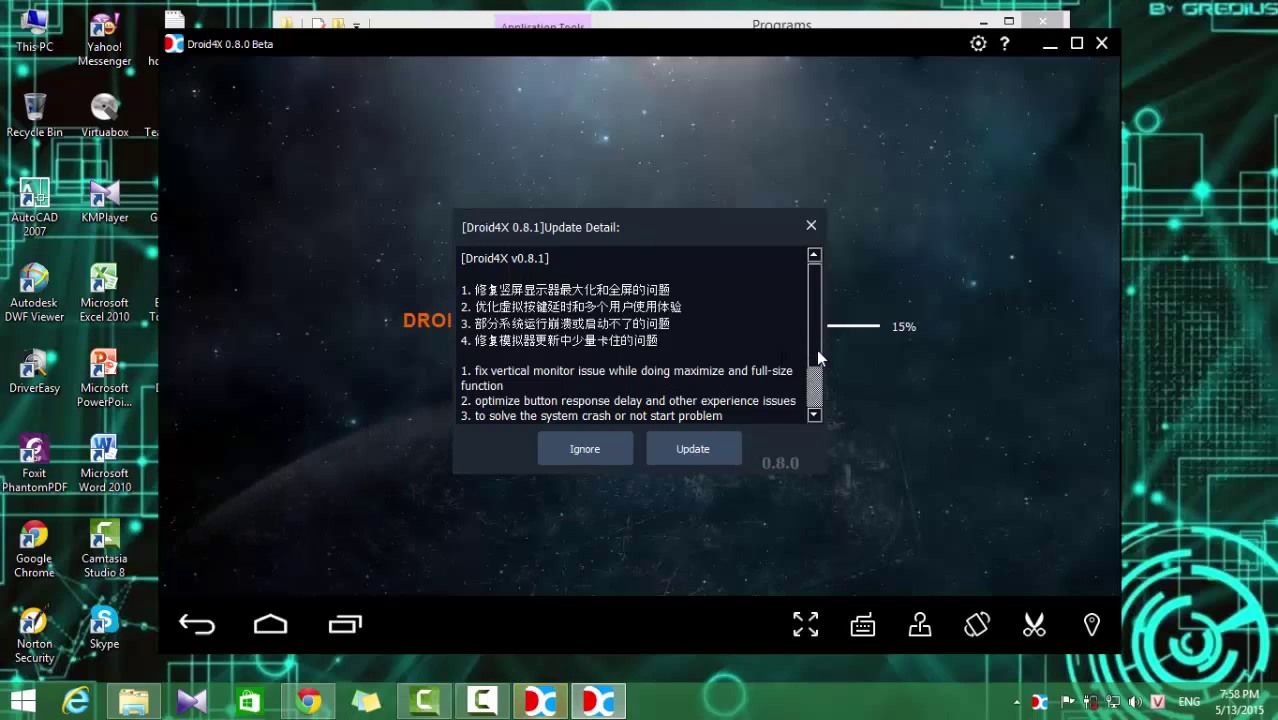
Step: Move the Update Detail dialog aside and nudge the Droid4X window slightly upward
mouse_move(817, 352)
mouse_down()
mouse_move(814, 388)
mouse_move(820, 331)
mouse_up()
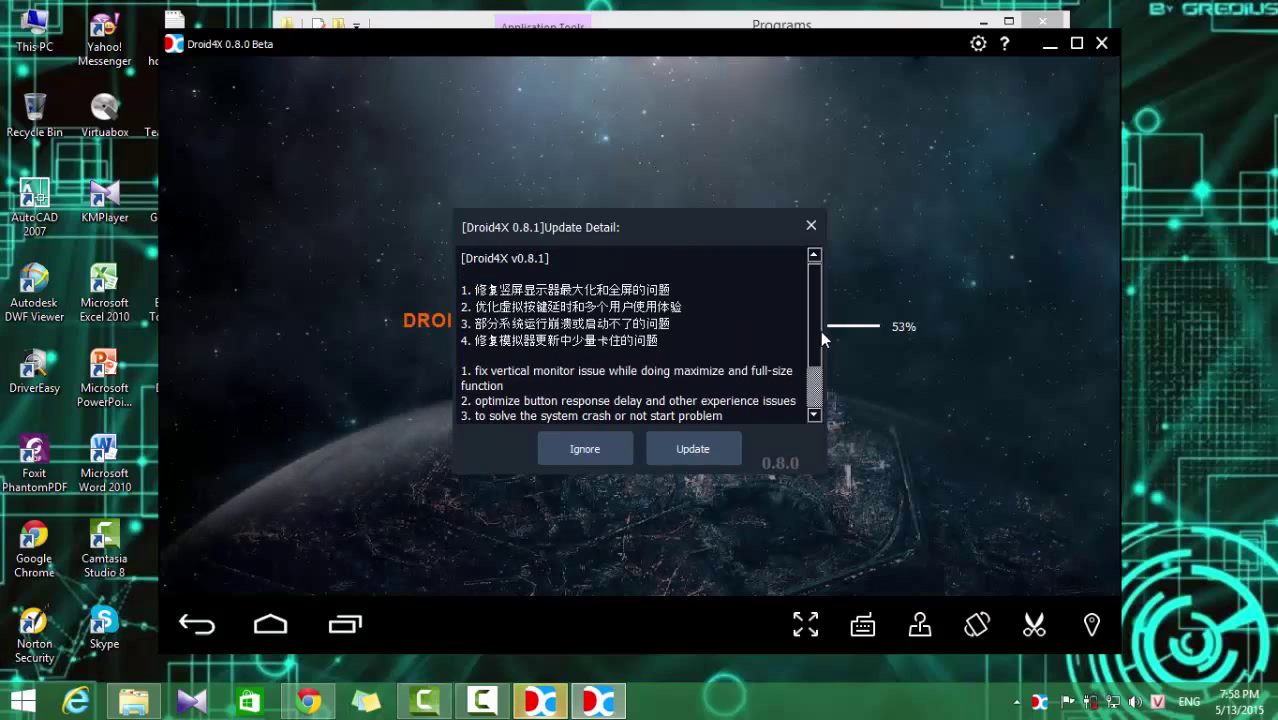
drag(729, 226, 908, 718)
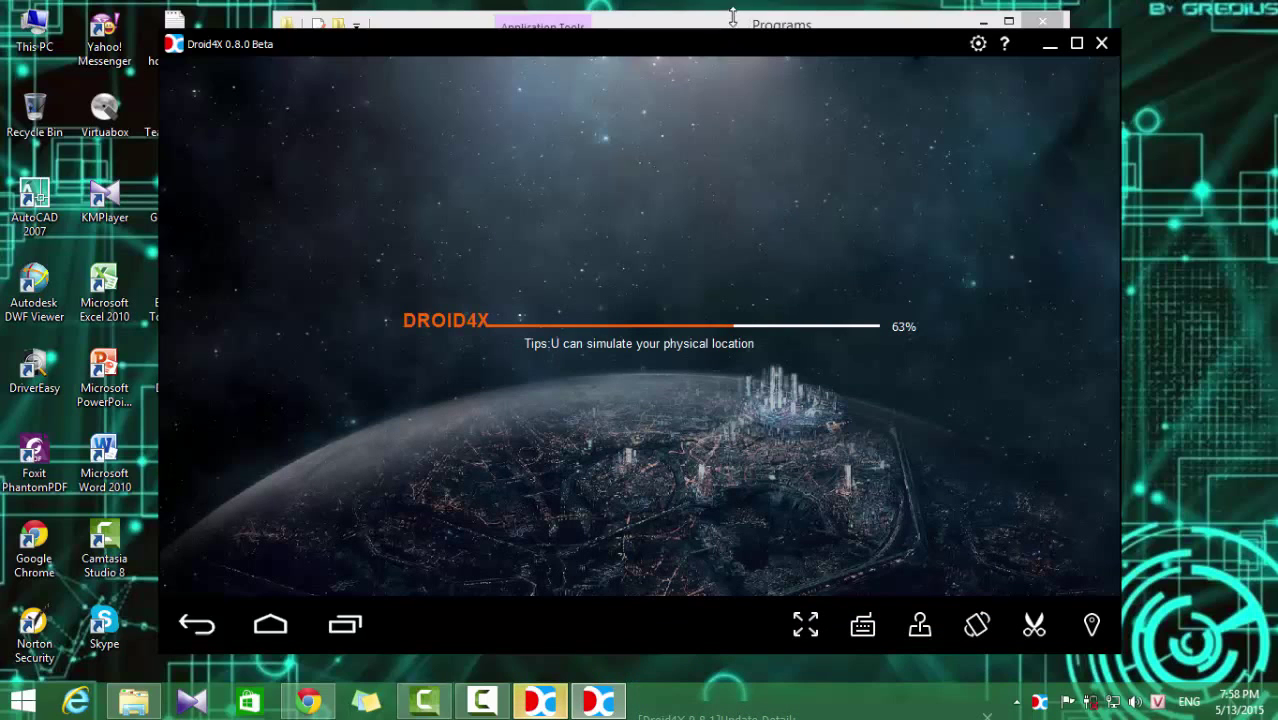
mouse_move(604, 50)
mouse_down()
mouse_move(605, 16)
mouse_move(645, 40)
mouse_move(600, 42)
mouse_move(605, 32)
mouse_up()
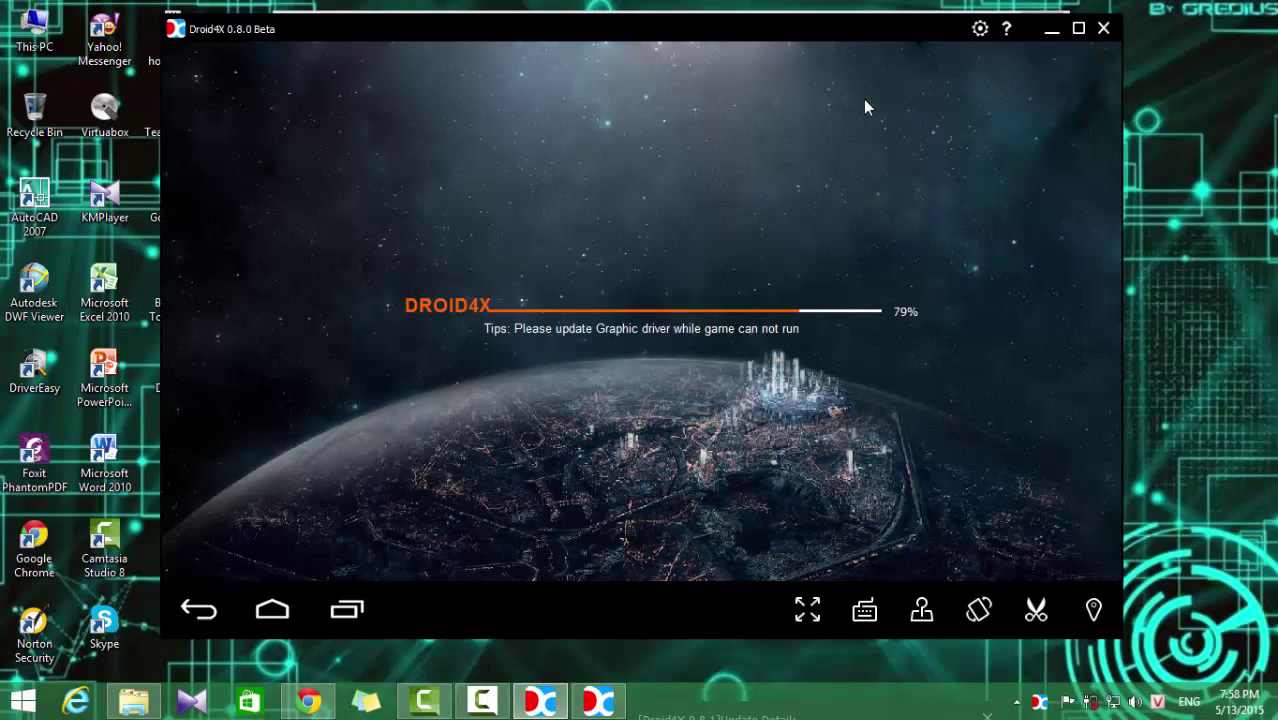
Step: Refresh the desktop repeatedly while Droid4X loads to 100% and the Android screen appears
right_click(1157, 124)
click(1141, 192)
right_click(1178, 151)
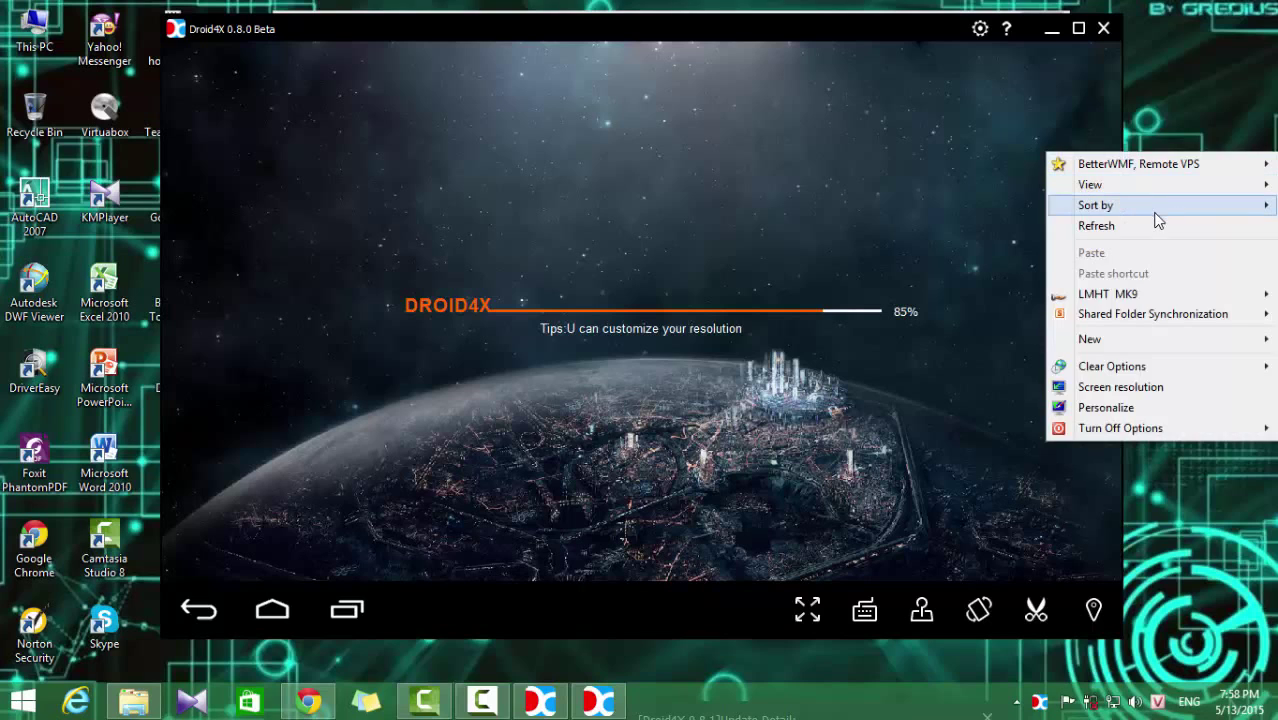
click(1165, 224)
right_click(1189, 190)
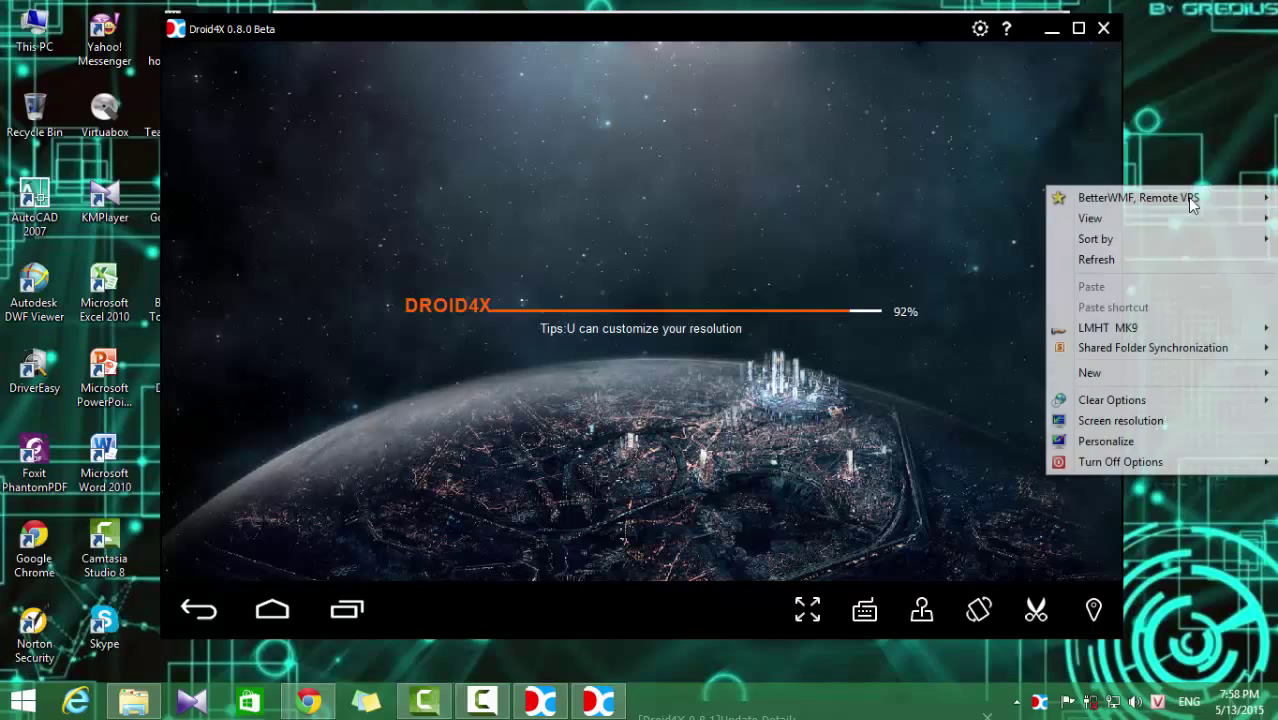
click(1150, 260)
right_click(1182, 200)
click(1163, 271)
right_click(1172, 210)
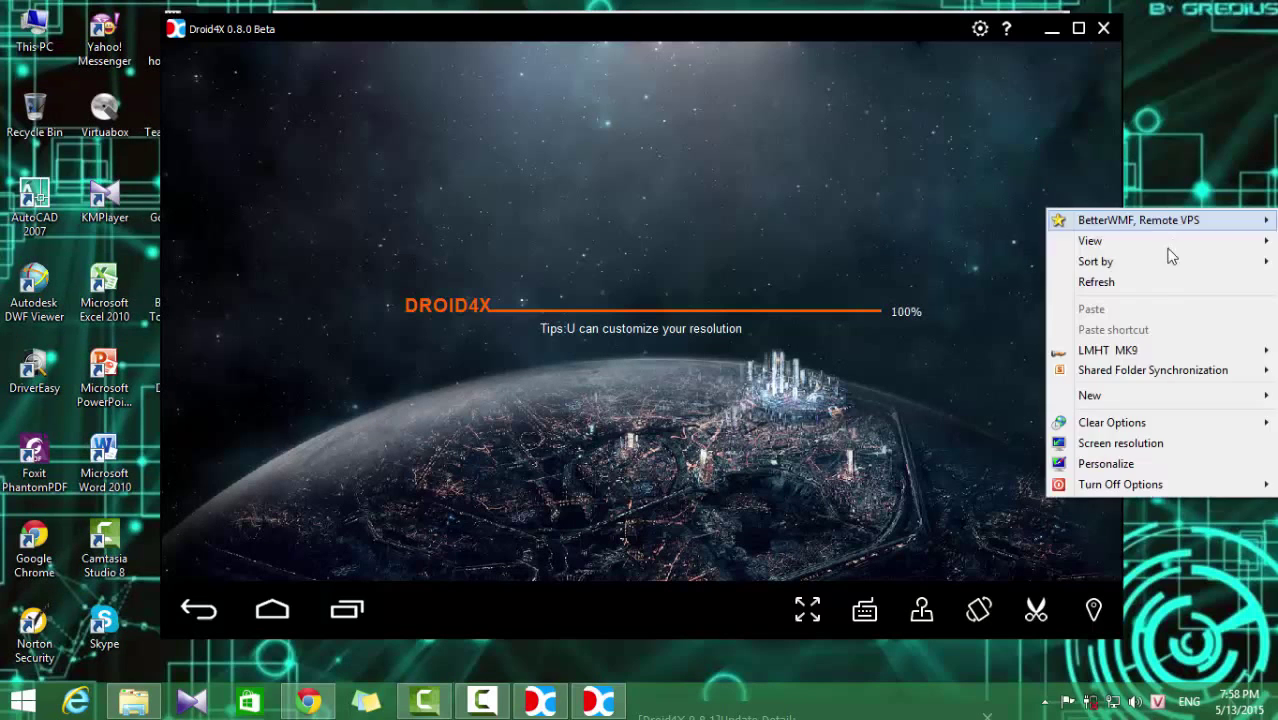
click(1142, 284)
right_click(1178, 224)
click(1141, 293)
right_click(1181, 238)
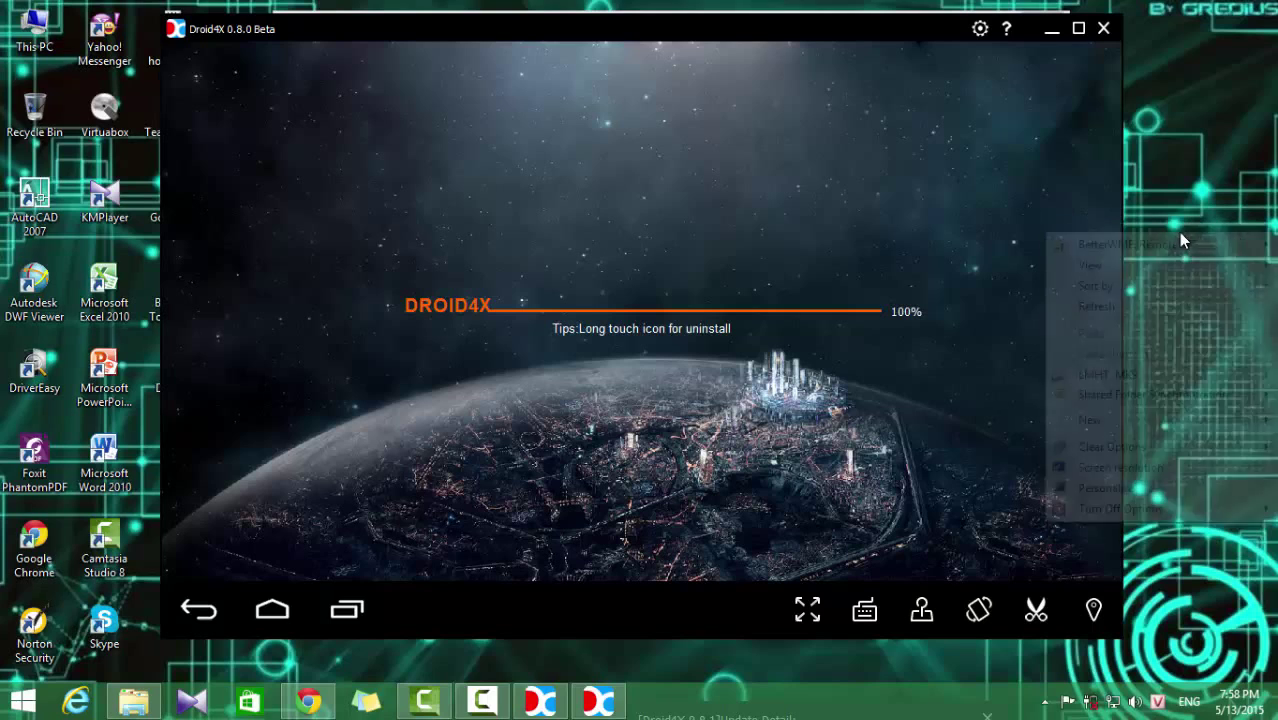
click(1135, 306)
right_click(1180, 232)
click(1158, 314)
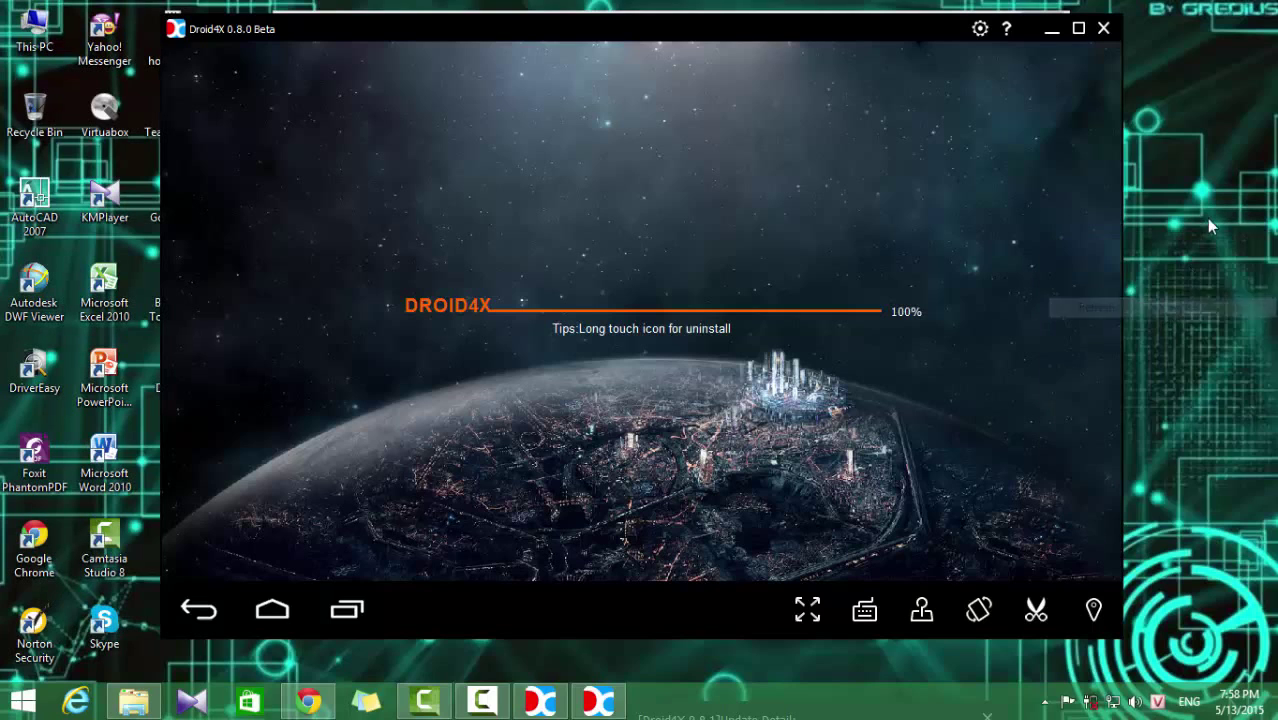
right_click(1208, 222)
click(1145, 290)
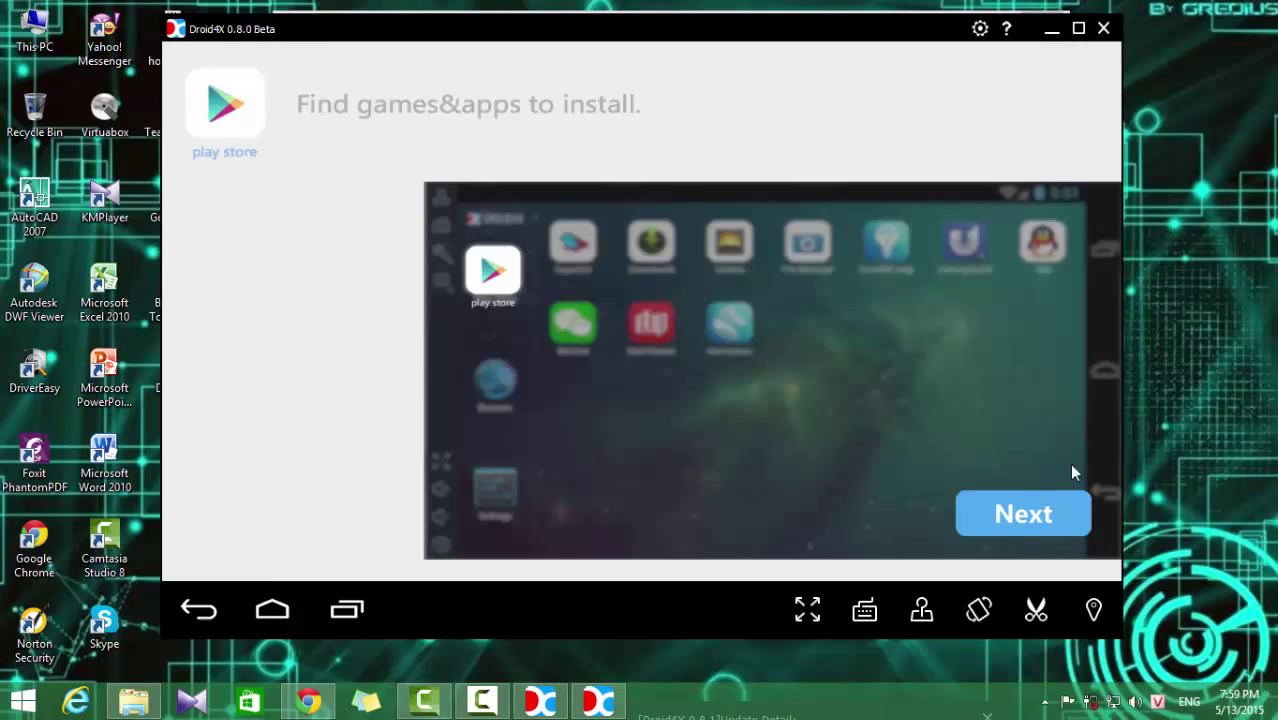
Step: Page through every Droid4X welcome tutorial tip and close it with 'I got it'
click(1021, 514)
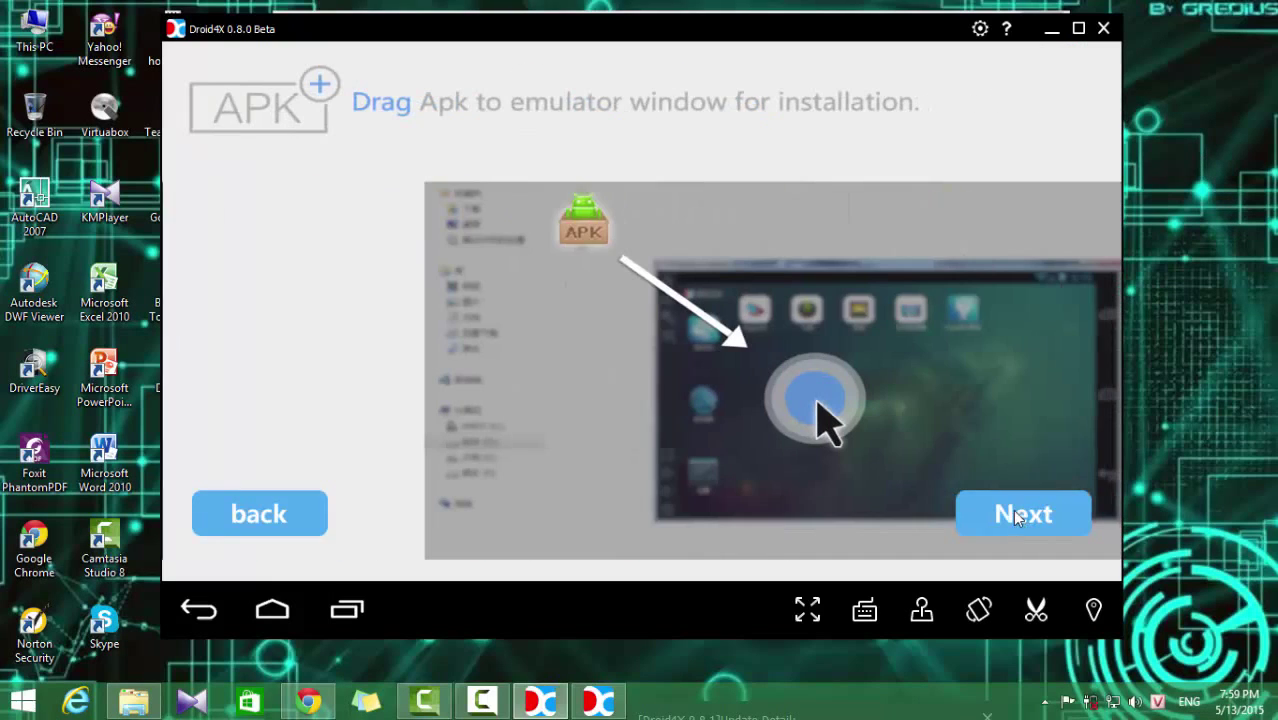
click(1021, 515)
click(1020, 518)
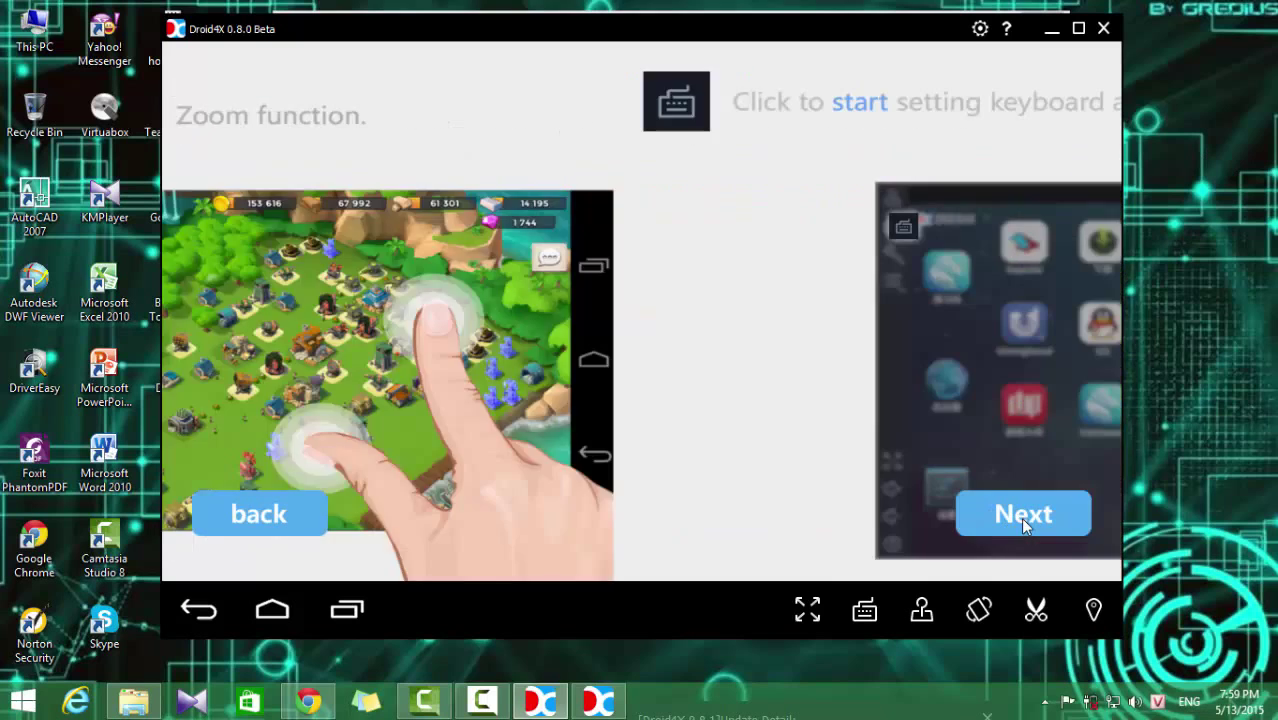
click(1020, 517)
click(1018, 516)
click(1017, 517)
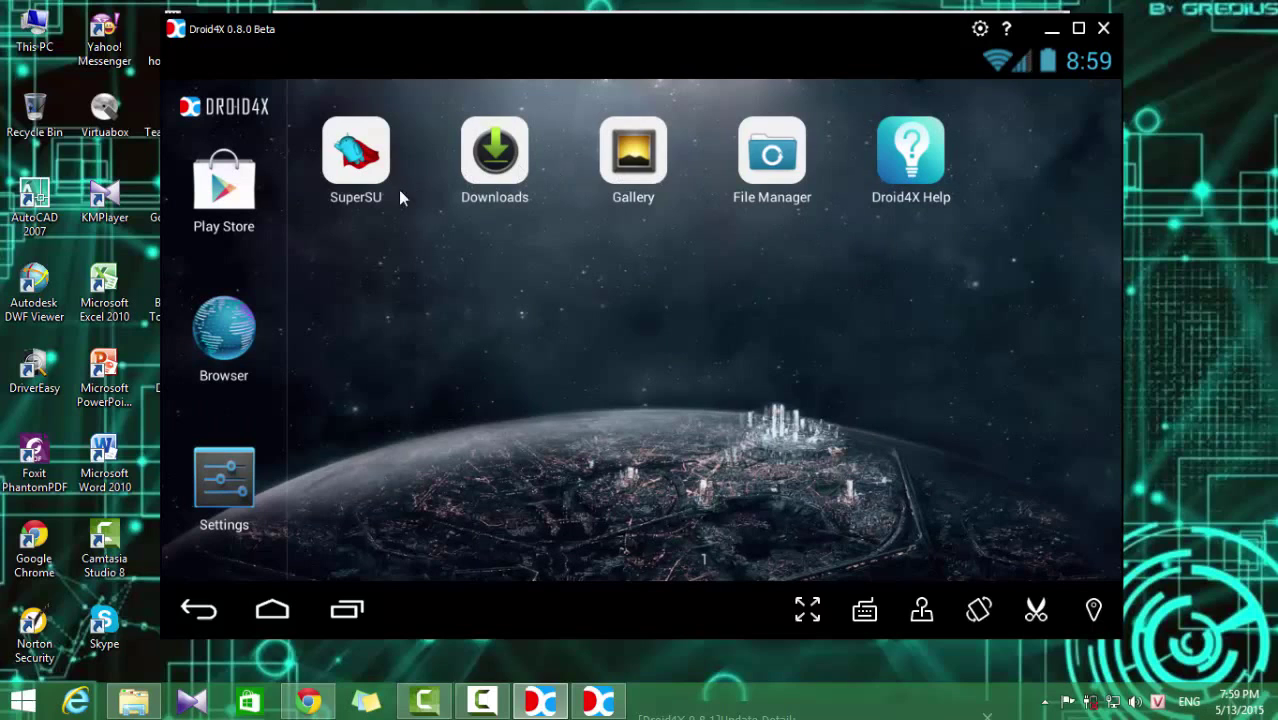
Step: In Play Store, sign in with an existing Google account by entering its e-mail and password
click(255, 200)
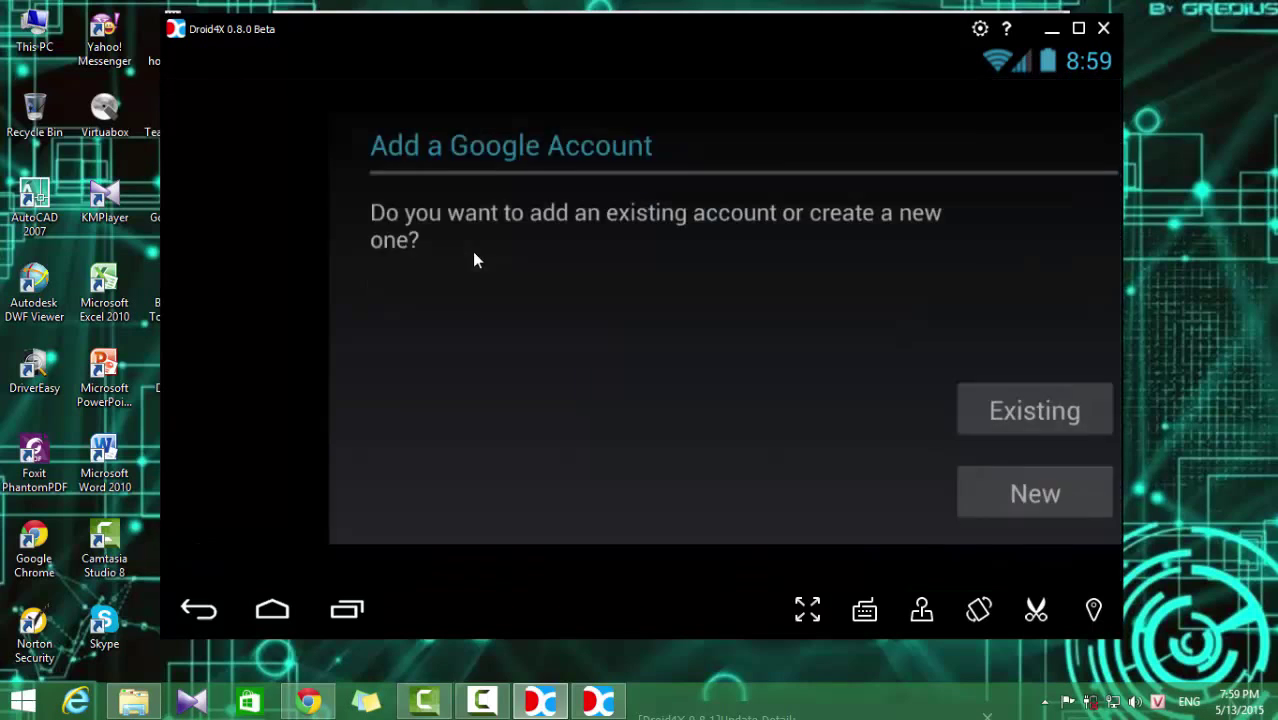
click(967, 430)
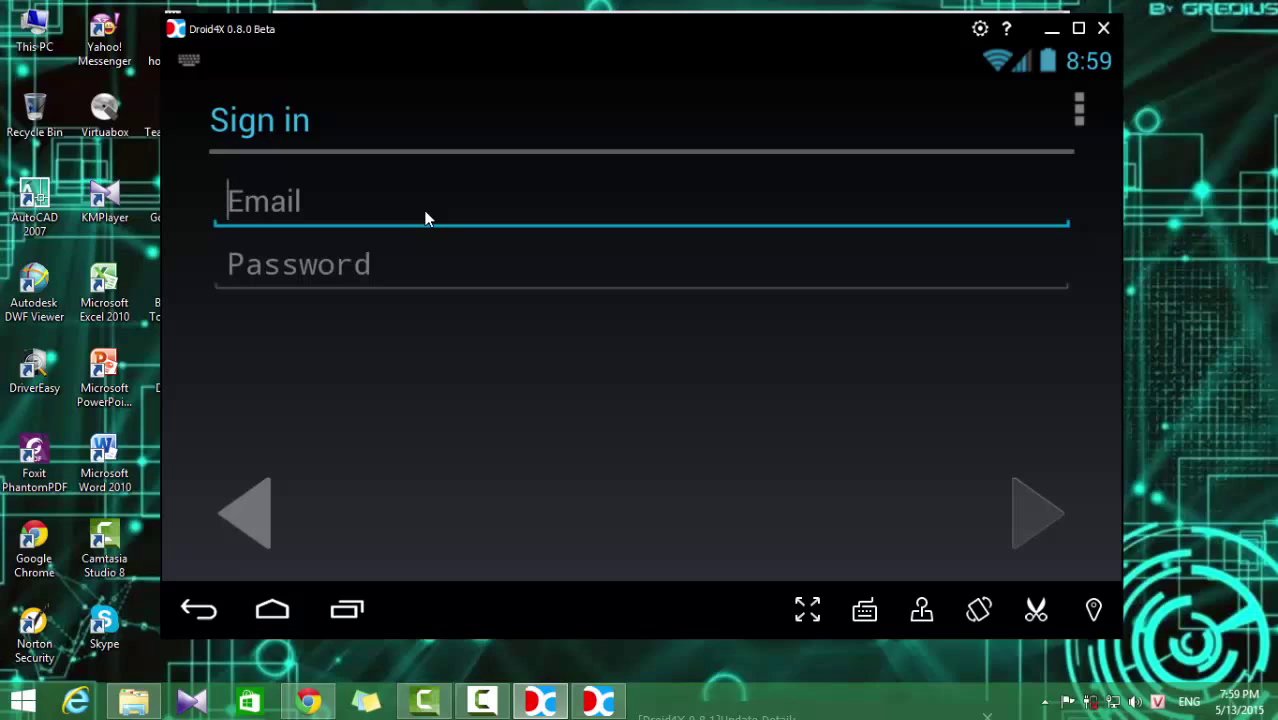
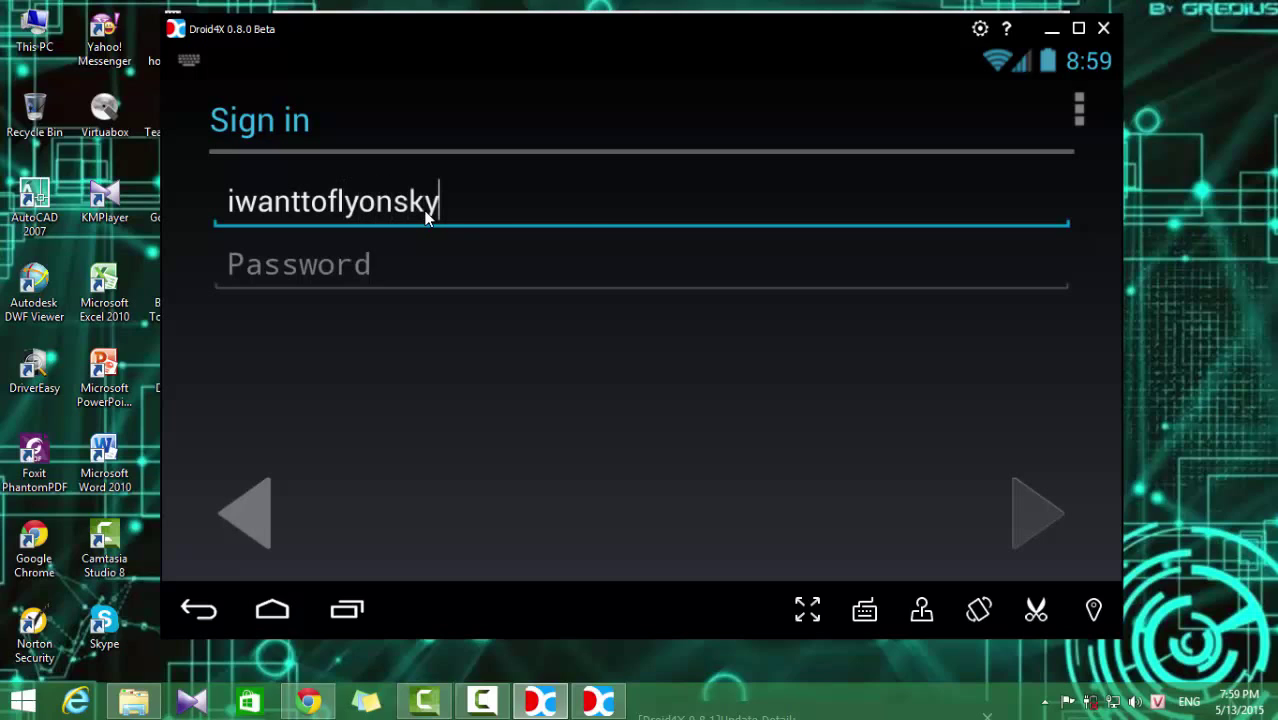
key(Tab)
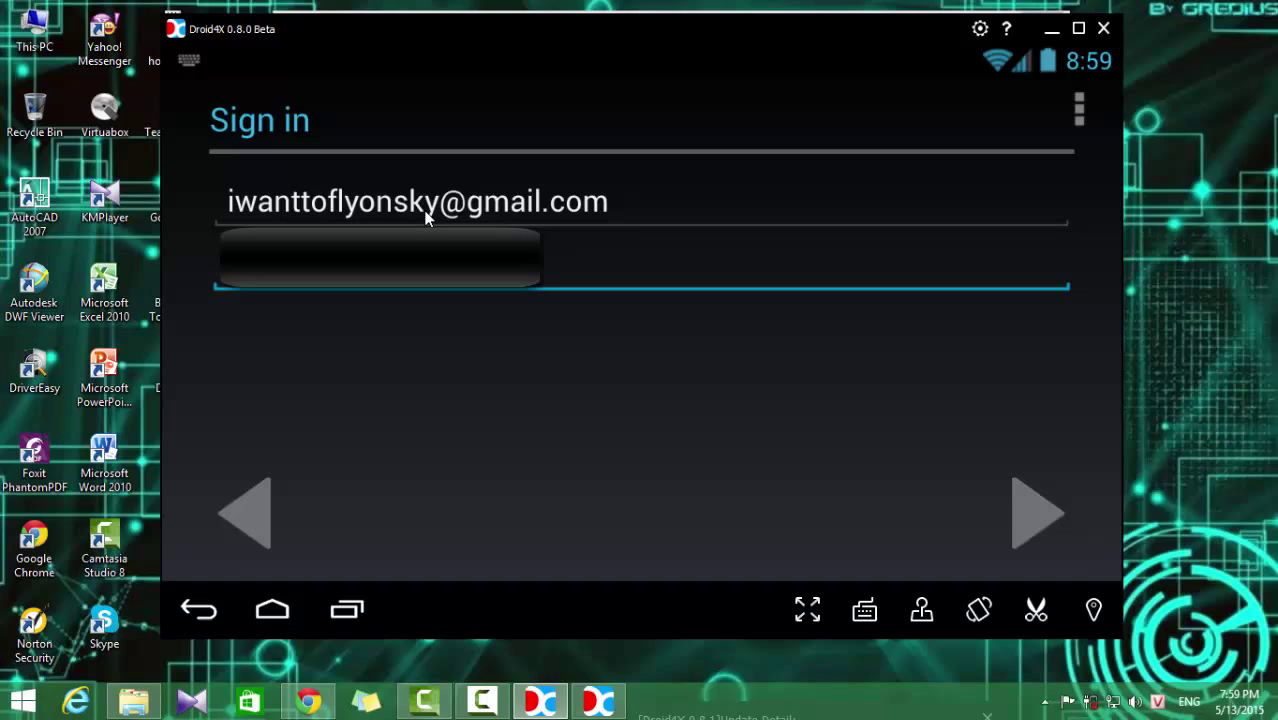
key(Return)
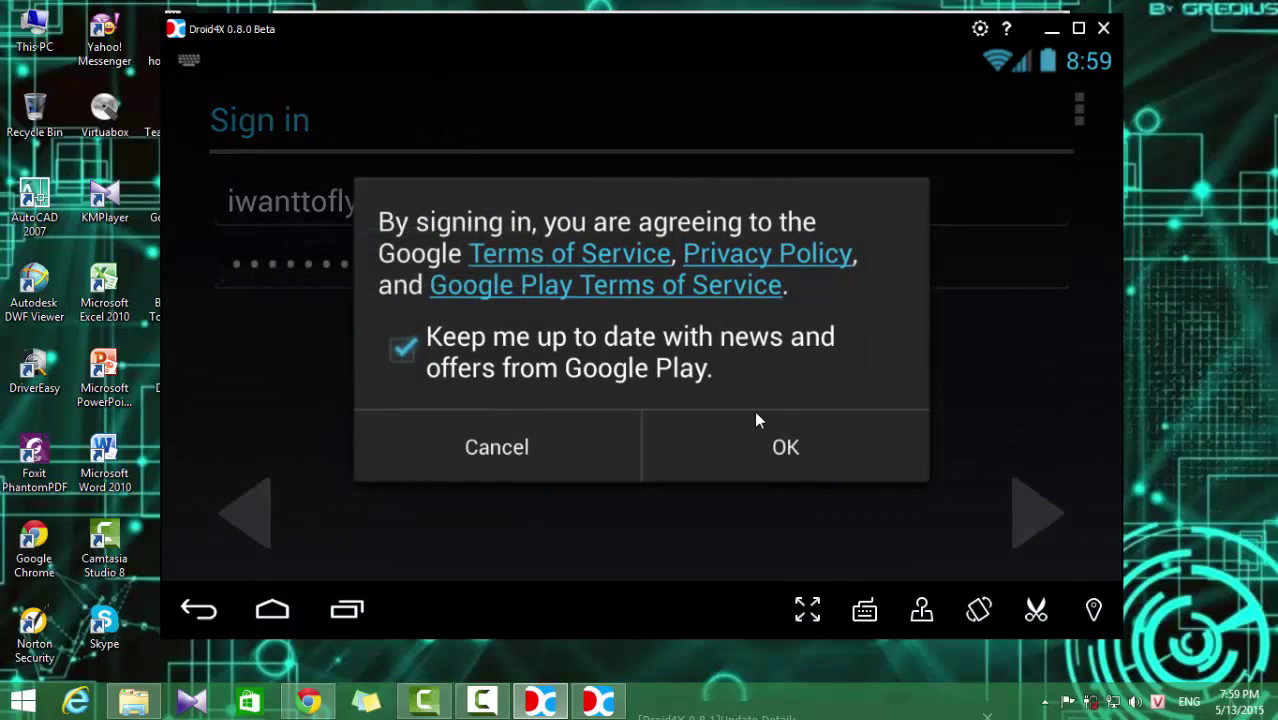
Step: Agree to the Google terms, retry after the error with the password re-entered, and confirm
click(756, 440)
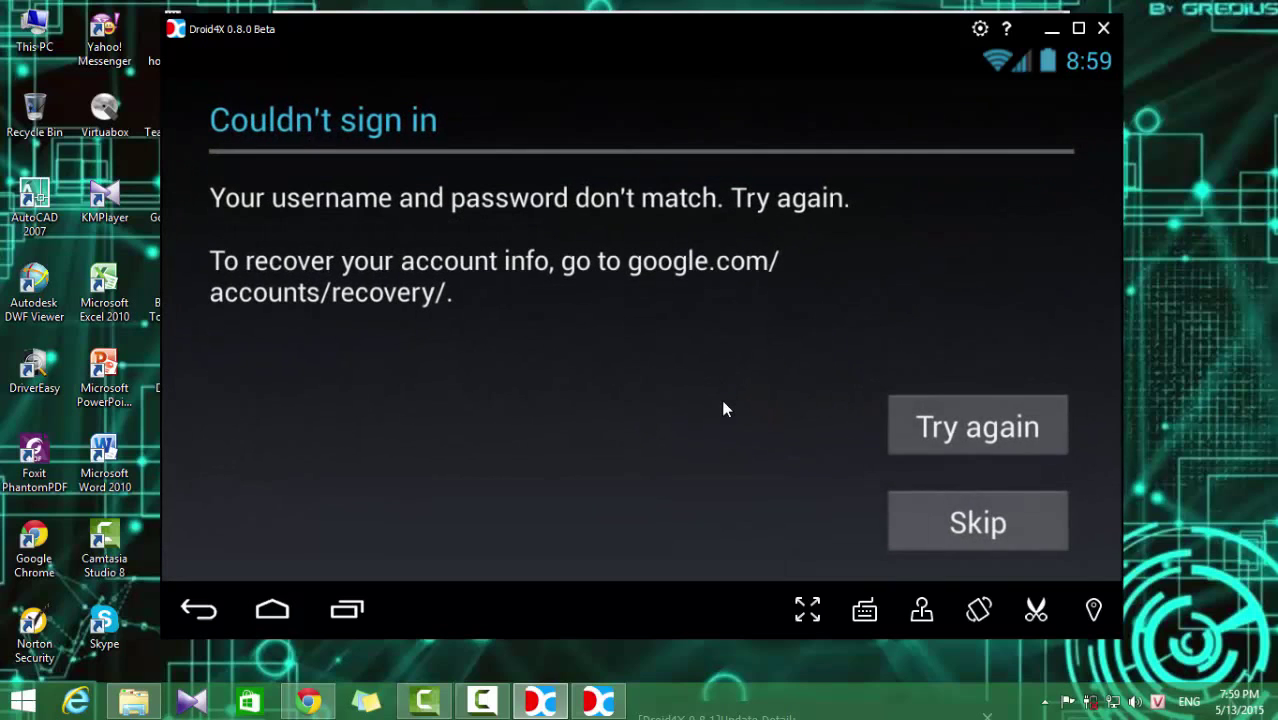
click(1011, 437)
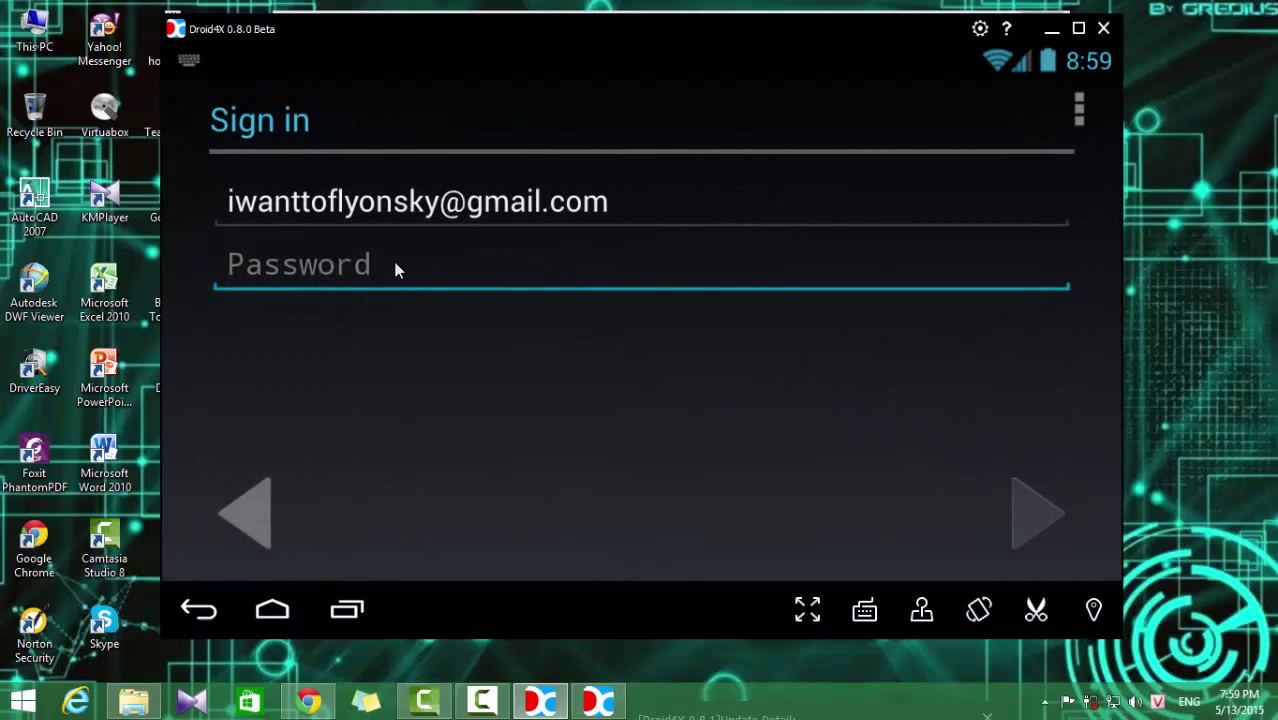
text(••••)
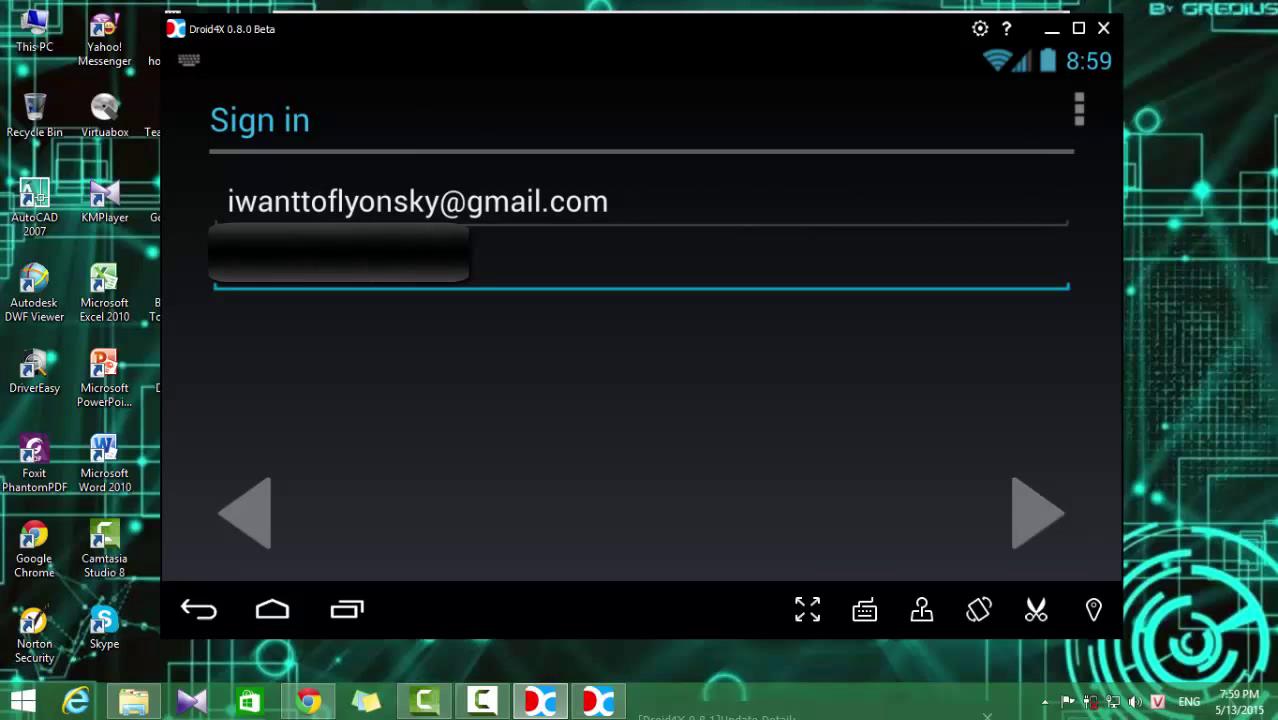
key(Return)
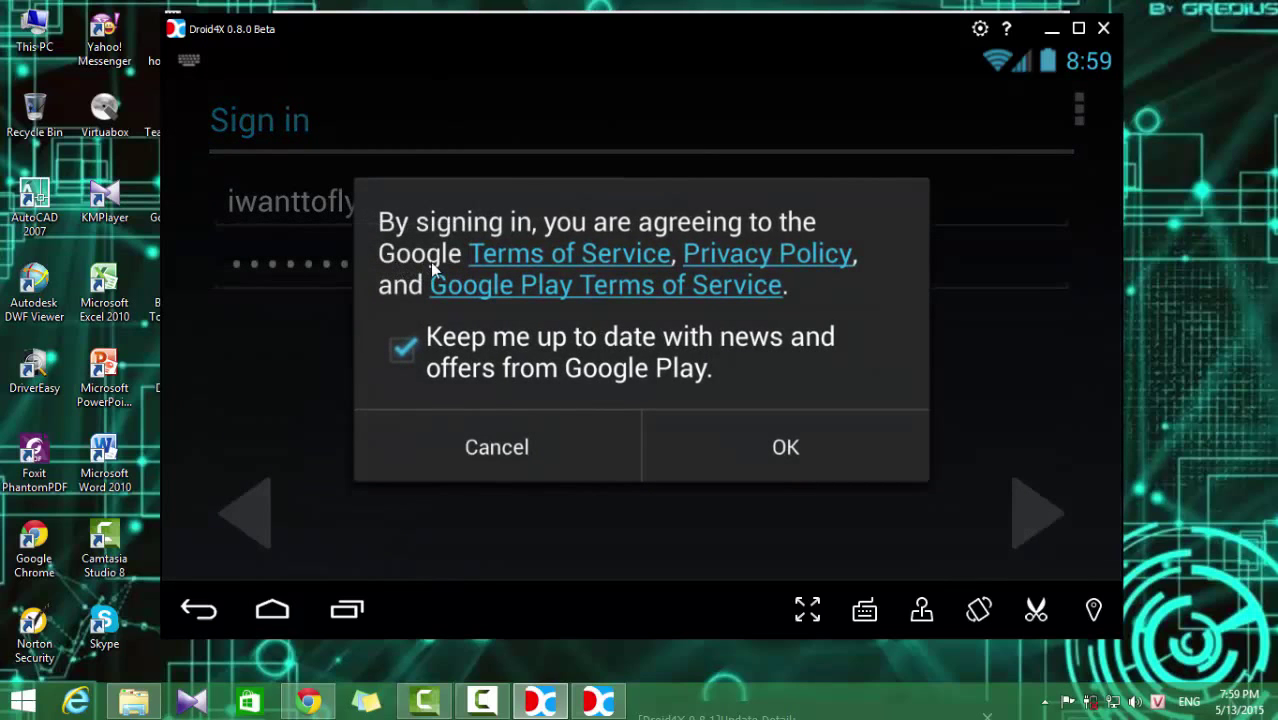
click(750, 448)
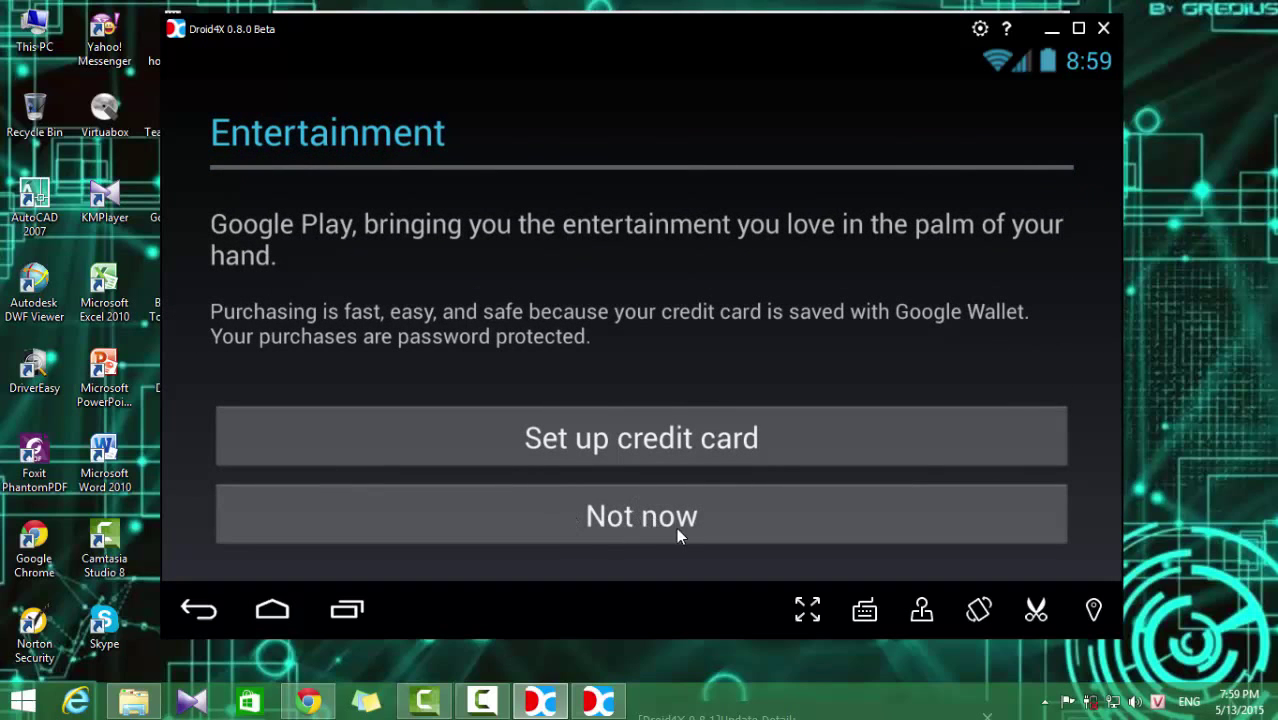
Step: Skip the credit card offer, keep backup on, and accept the Google Play terms
click(680, 517)
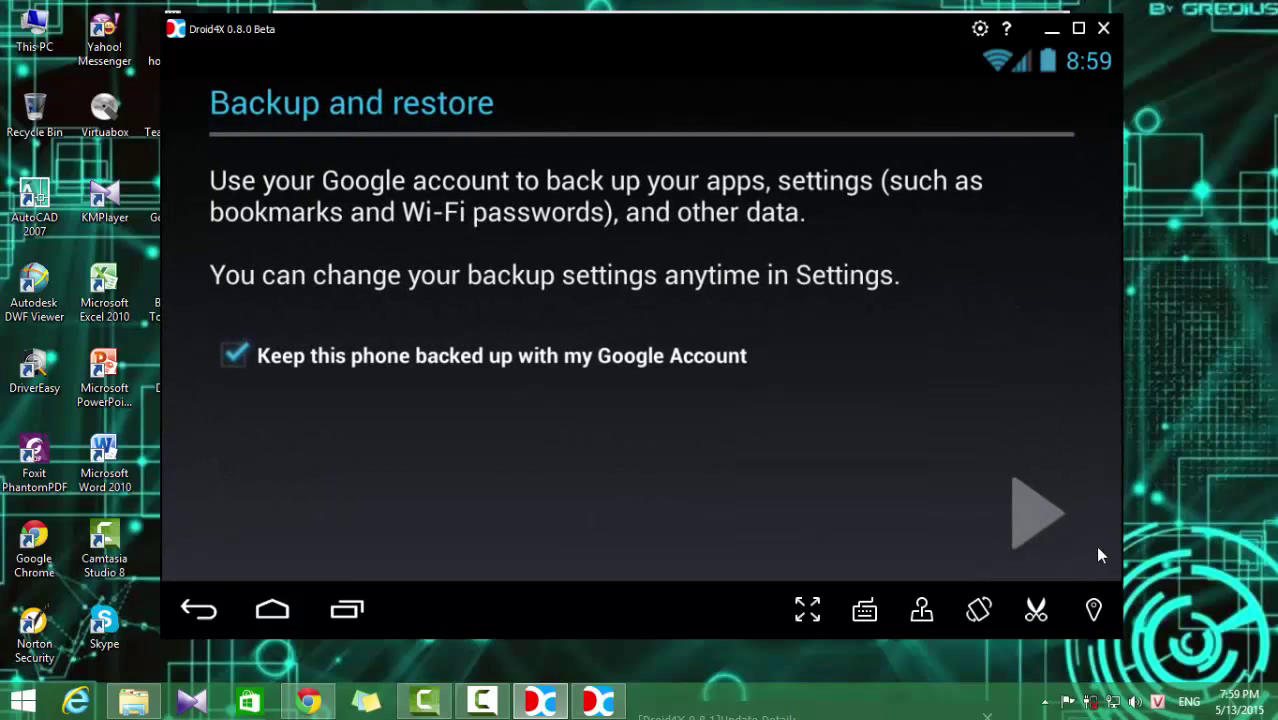
click(1034, 503)
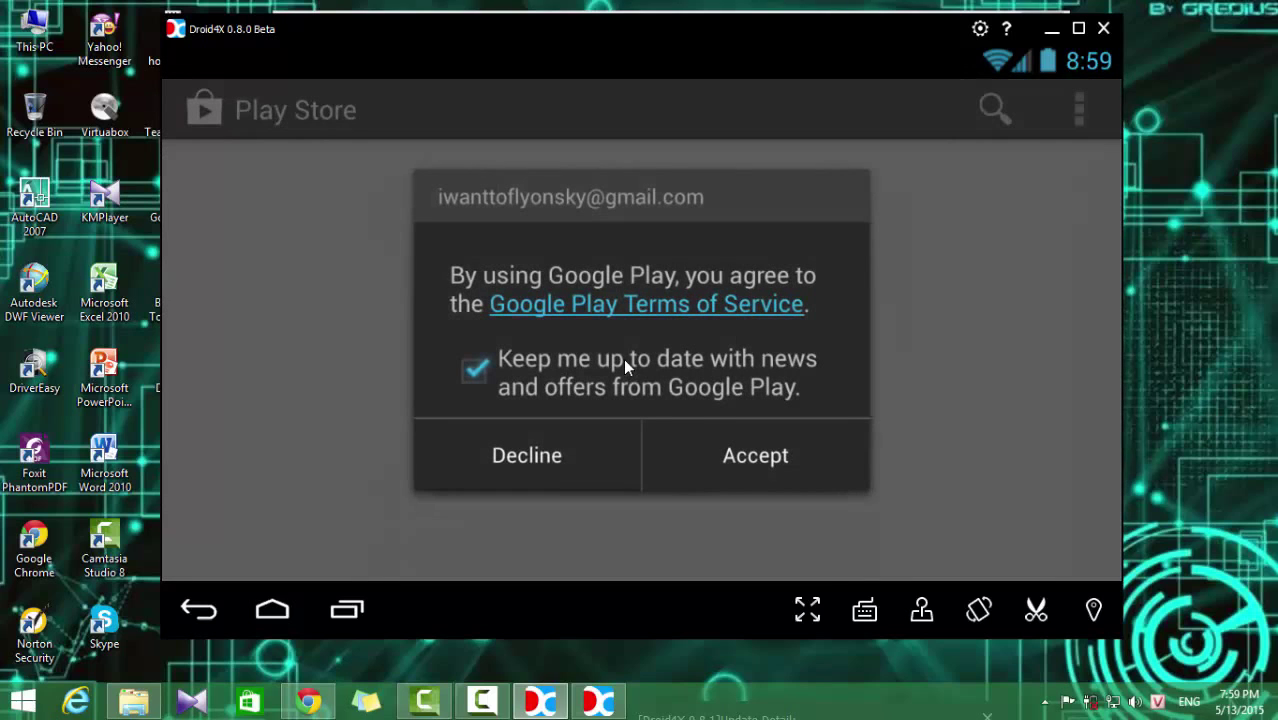
click(756, 459)
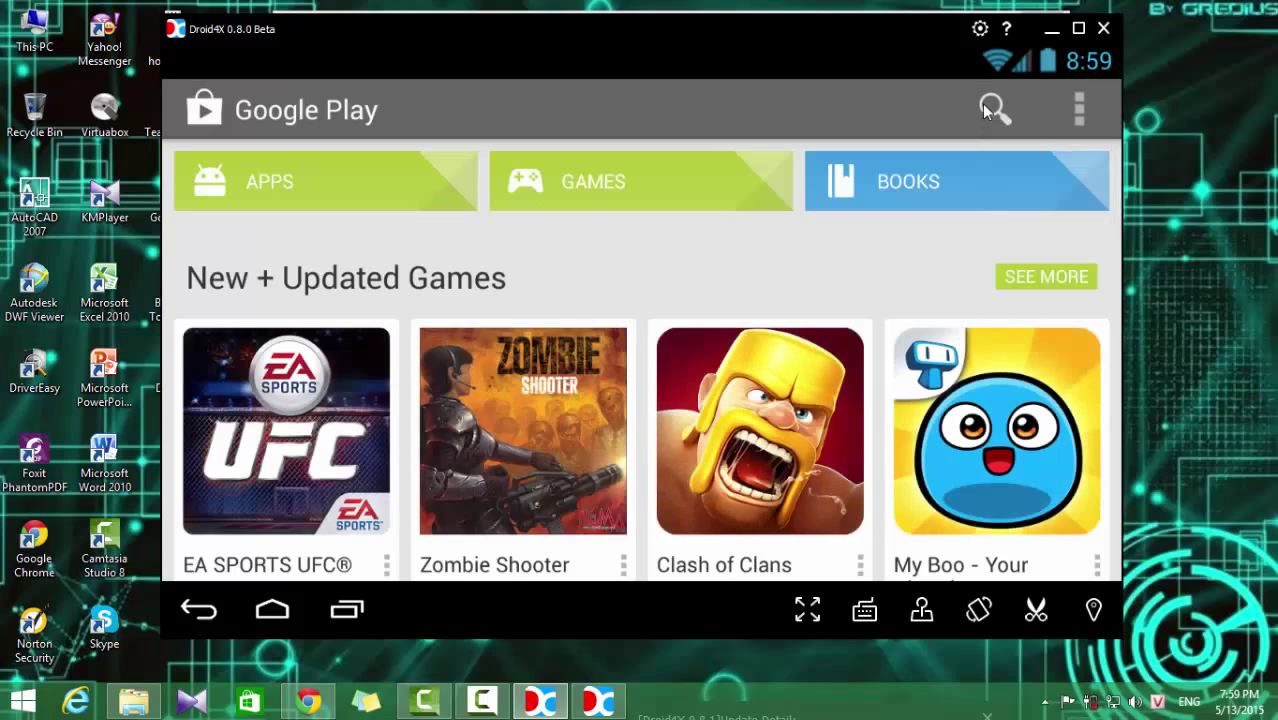
click(983, 105)
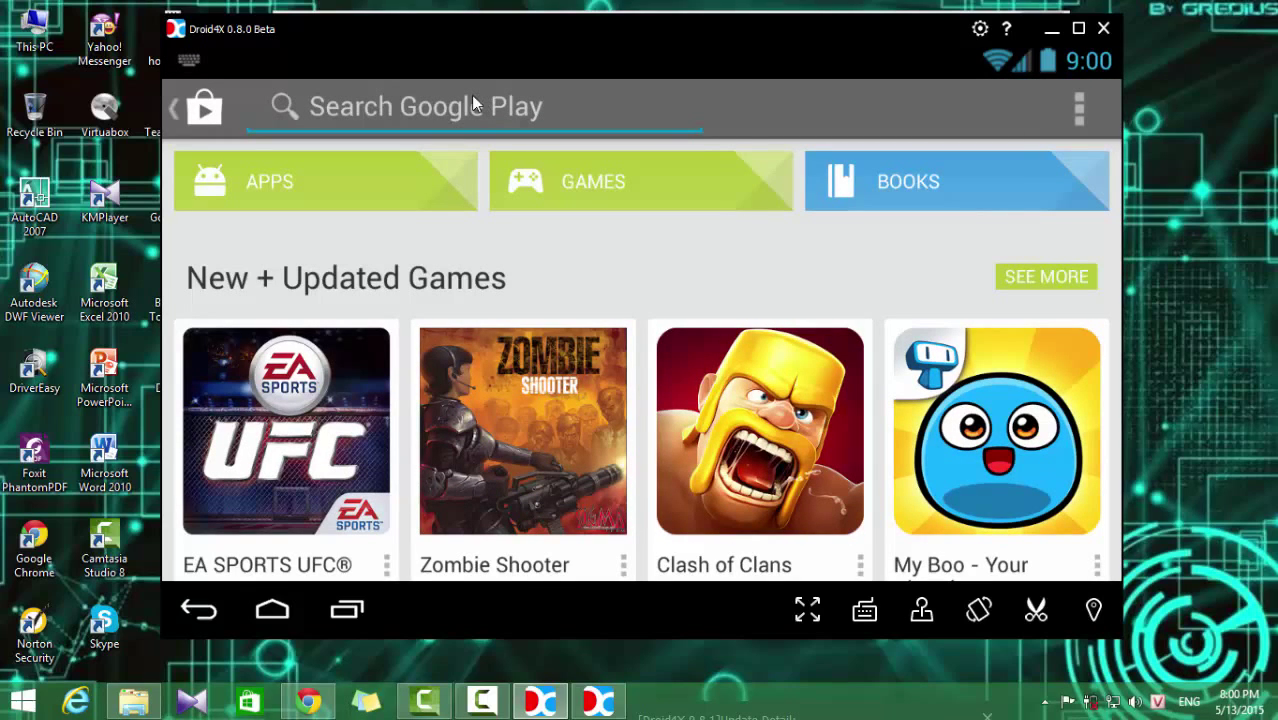
Step: Search Google Play for 'pirate', choose the 'pirate kings' suggestion, and open the Pirate Kings result
text(pi)
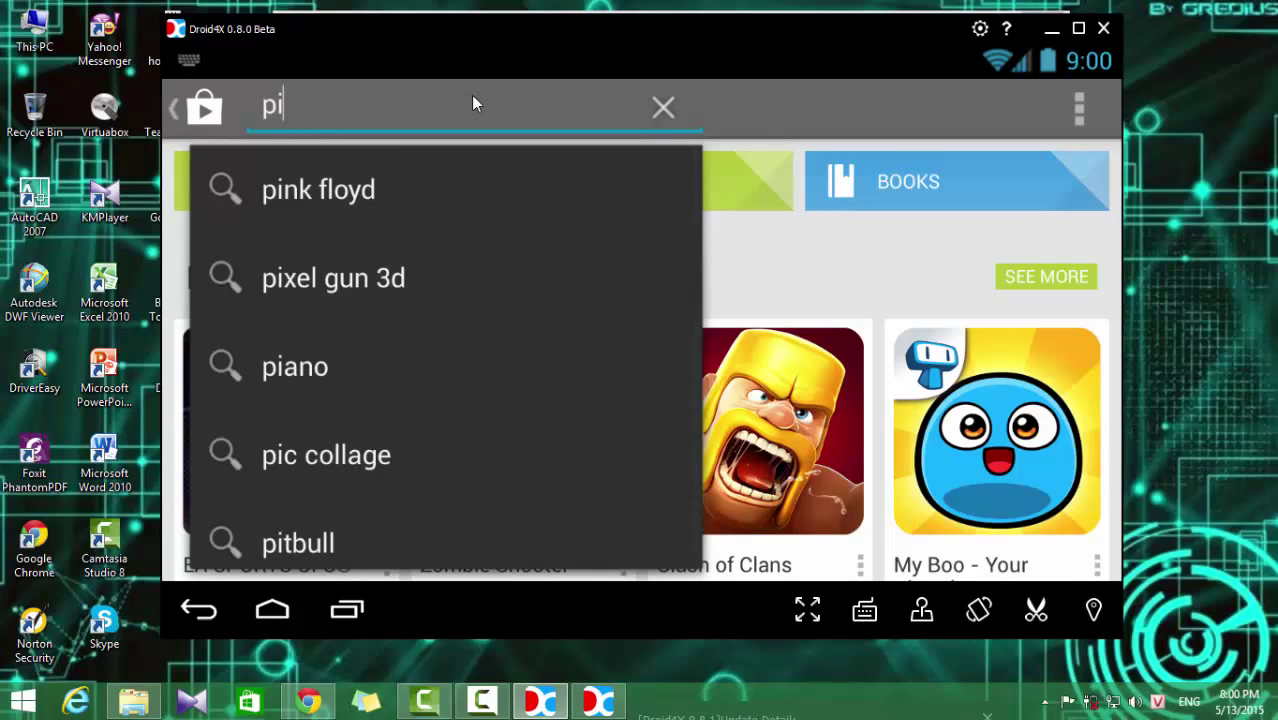
text(rate)
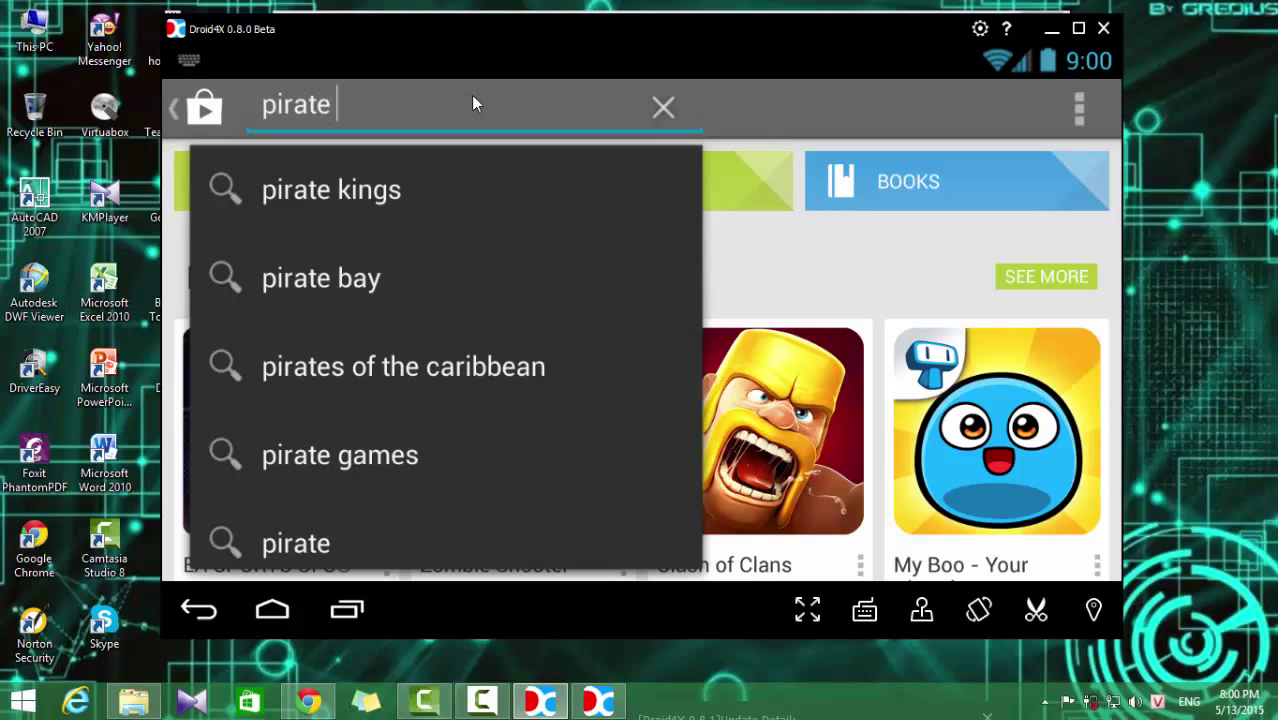
click(430, 185)
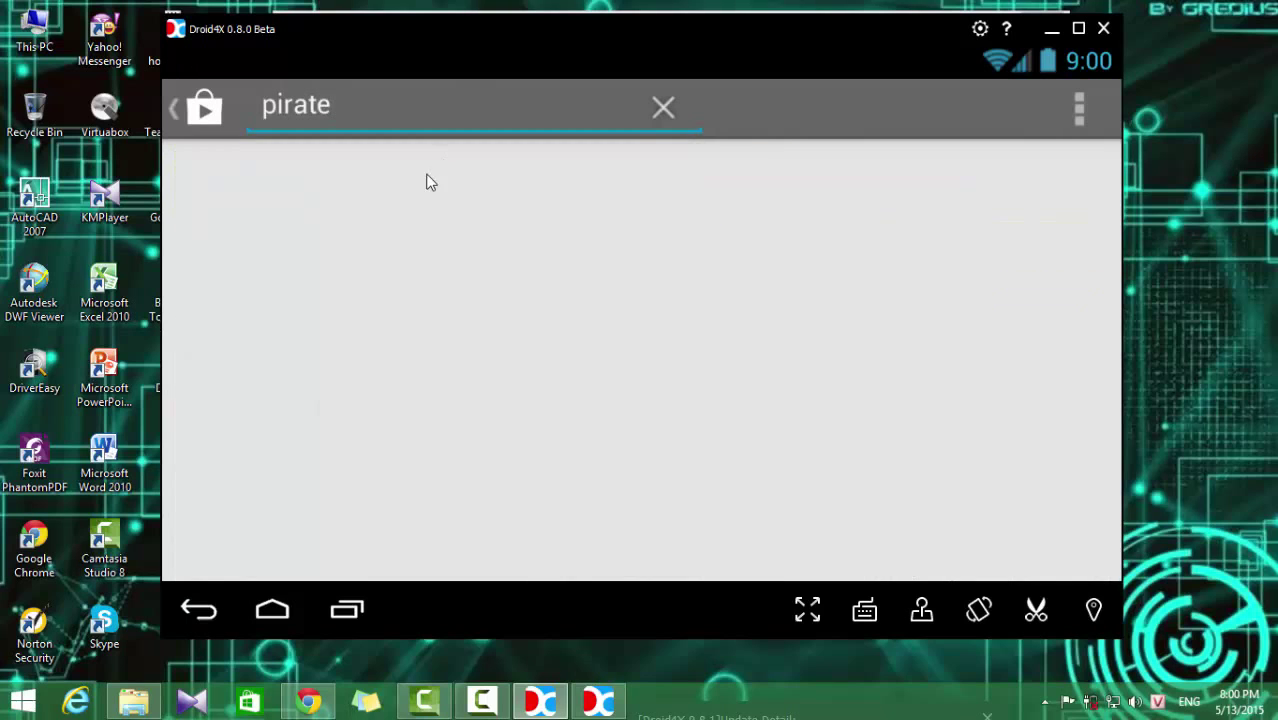
click(316, 282)
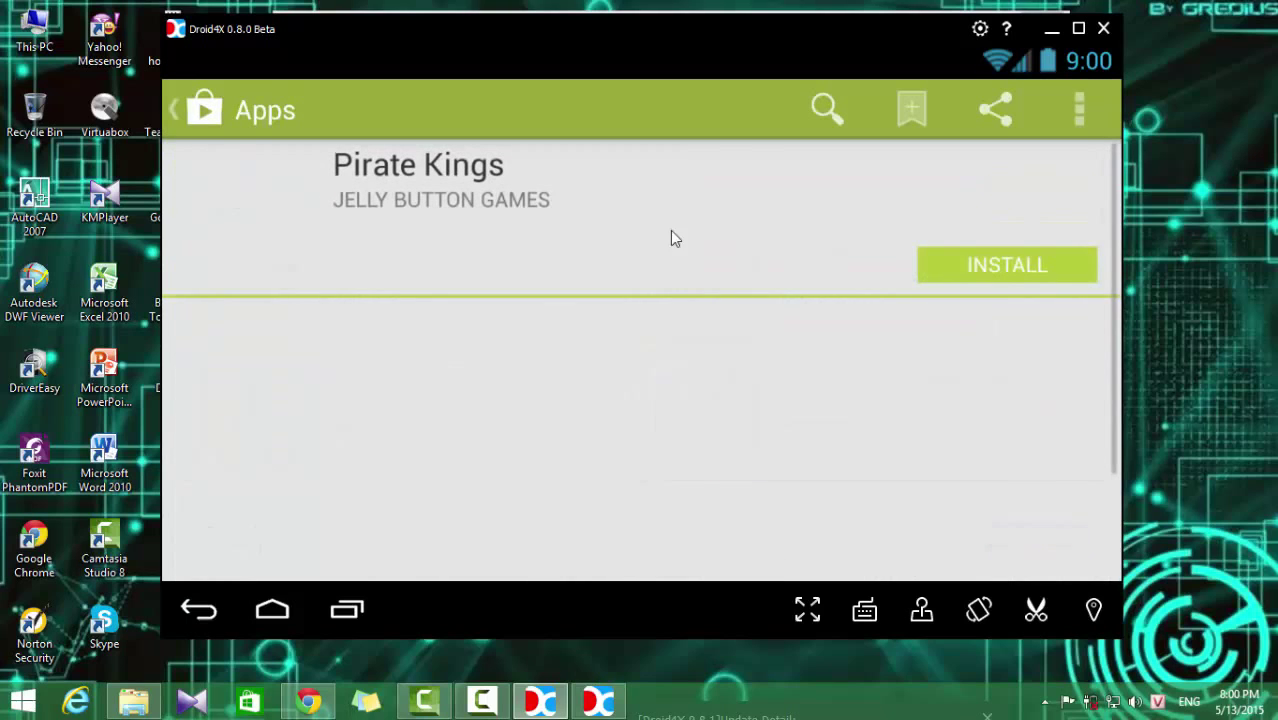
Step: Install Pirate Kings by accepting its app permissions, then refresh the desktop a few times
click(984, 263)
click(812, 547)
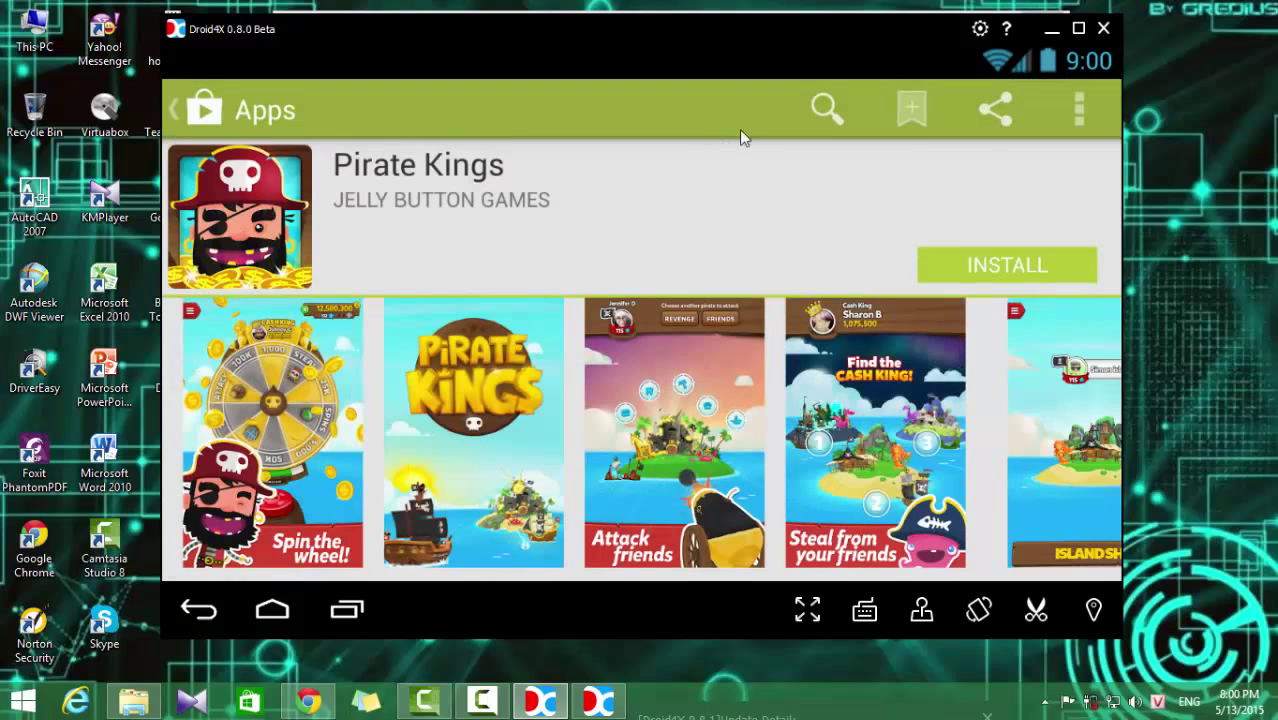
right_click(1044, 92)
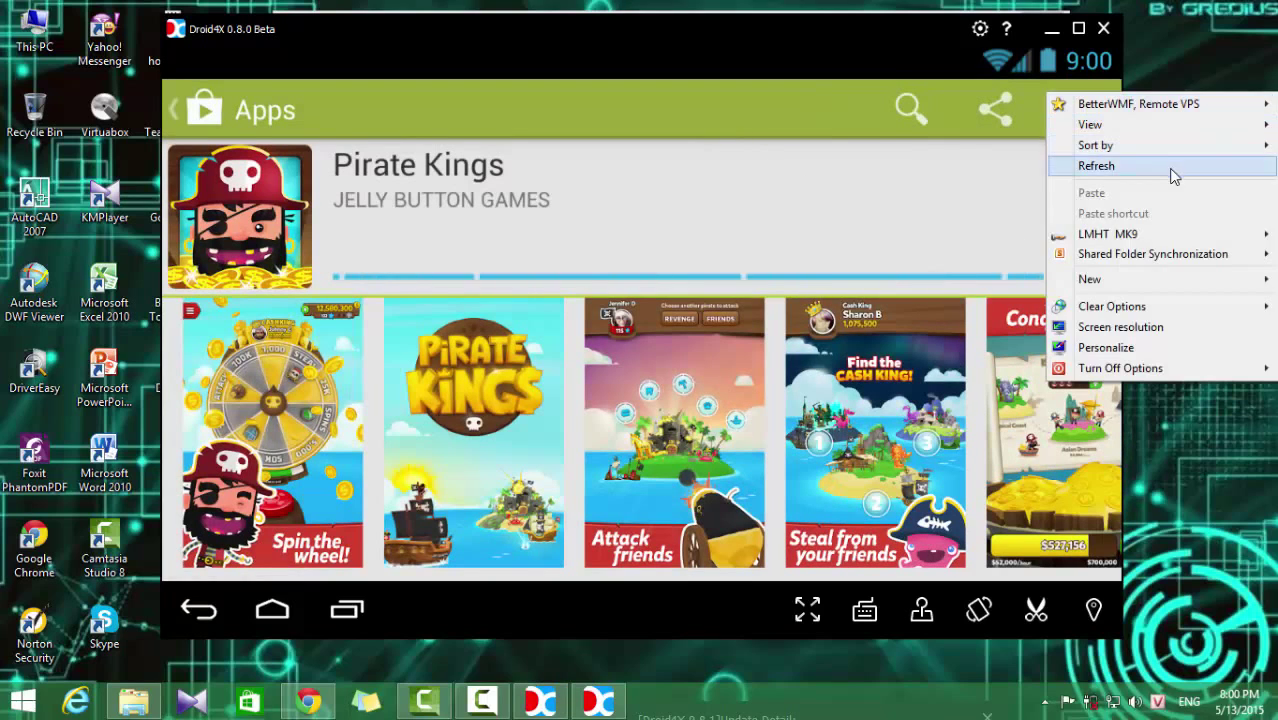
click(1180, 163)
right_click(1194, 126)
click(1185, 200)
right_click(1200, 143)
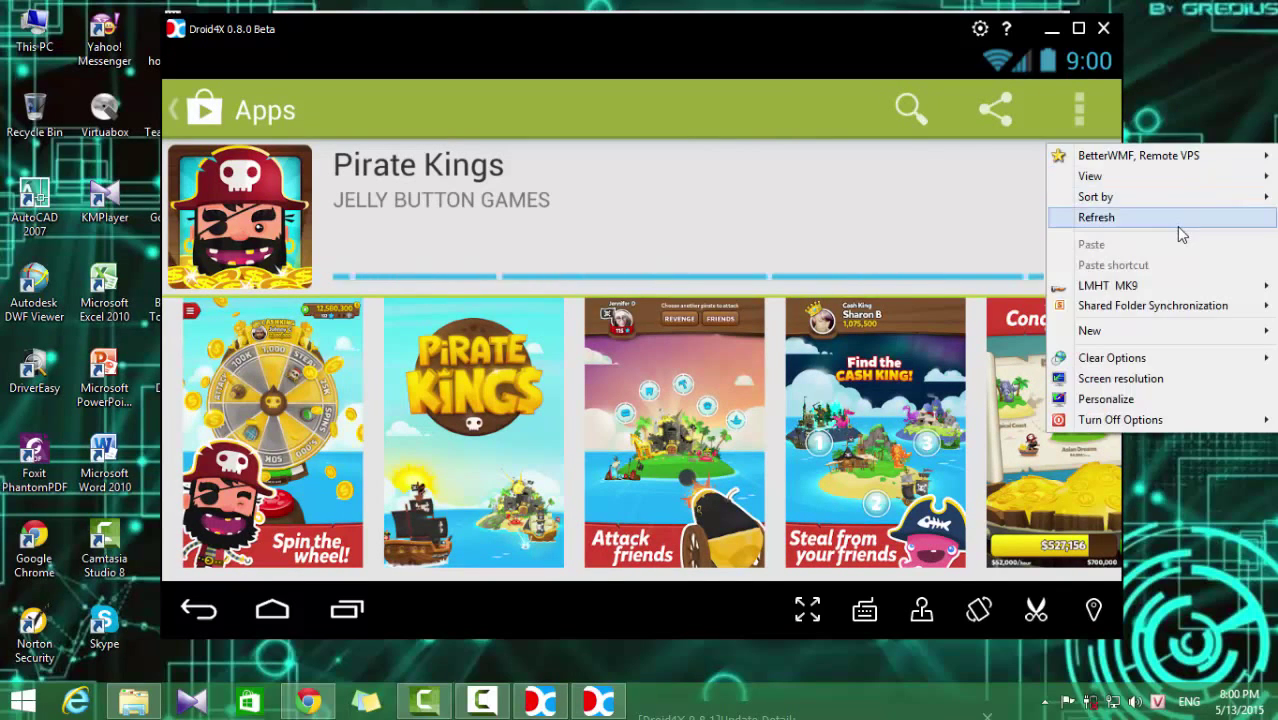